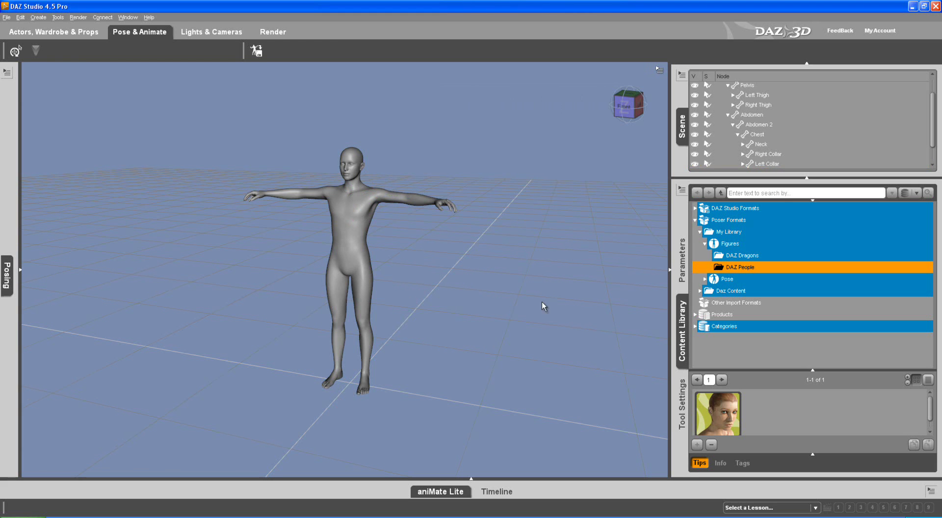
# - Select the figure and send it to ZBrush, leaving Export with deformations off
pyautogui.click(357, 210)
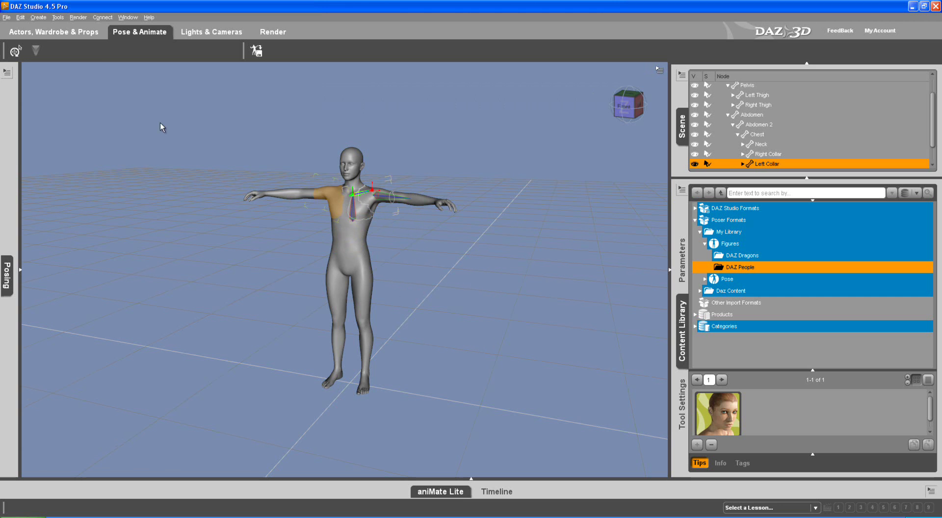
pyautogui.click(6, 17)
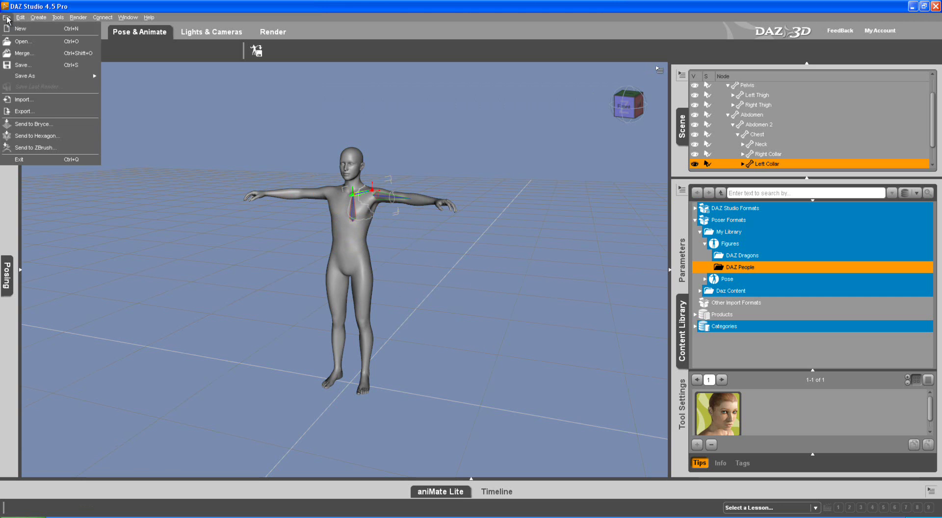
pyautogui.click(19, 147)
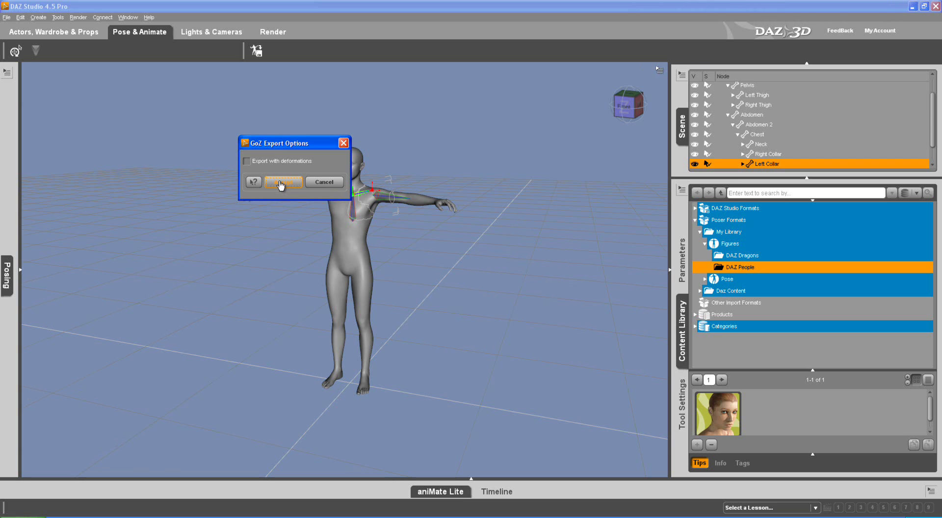
pyautogui.click(280, 185)
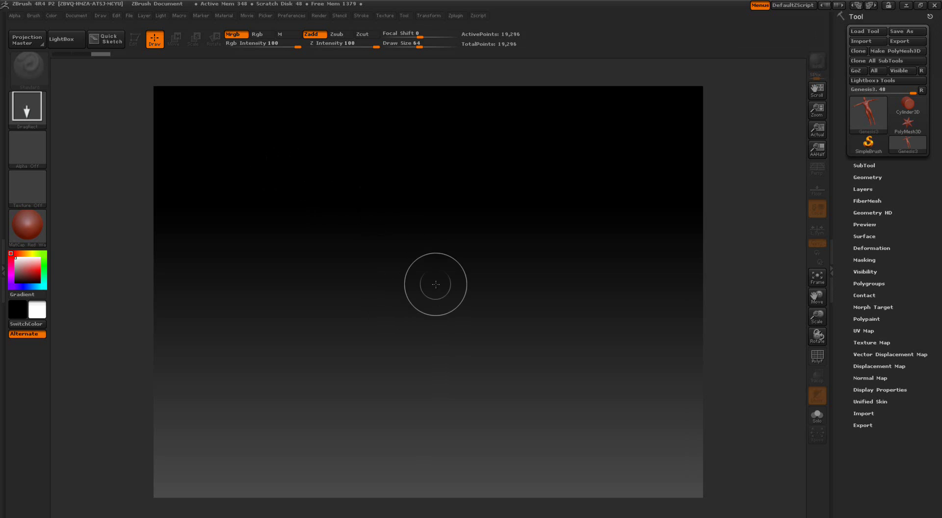
# - Draw the imported figure on the canvas in edit mode, frame it and show its polyframe
pyautogui.moveTo(433, 271); pyautogui.dragTo(404, 379)
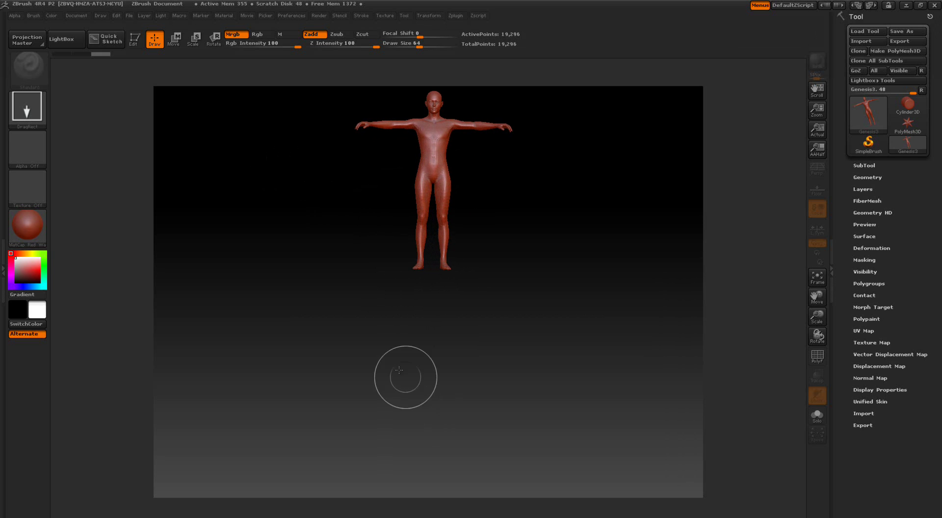
pyautogui.click(135, 42)
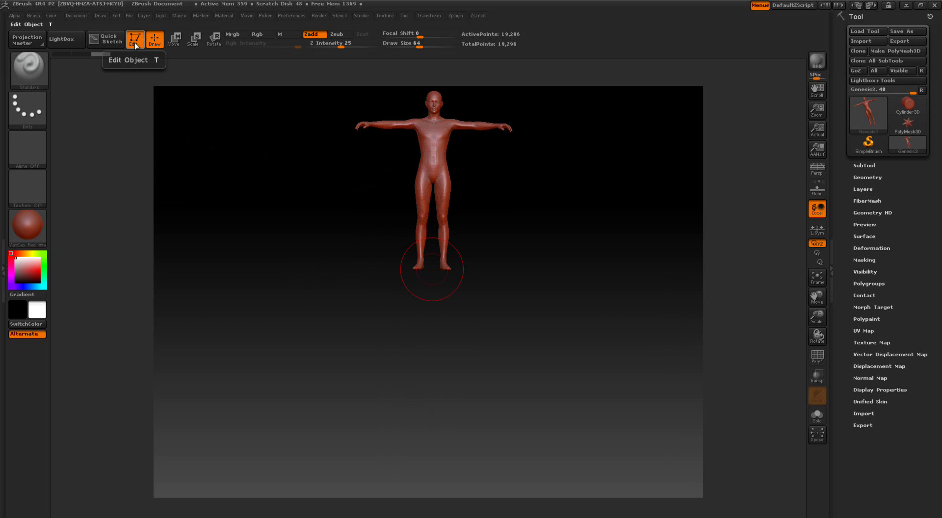
pyautogui.press('f')
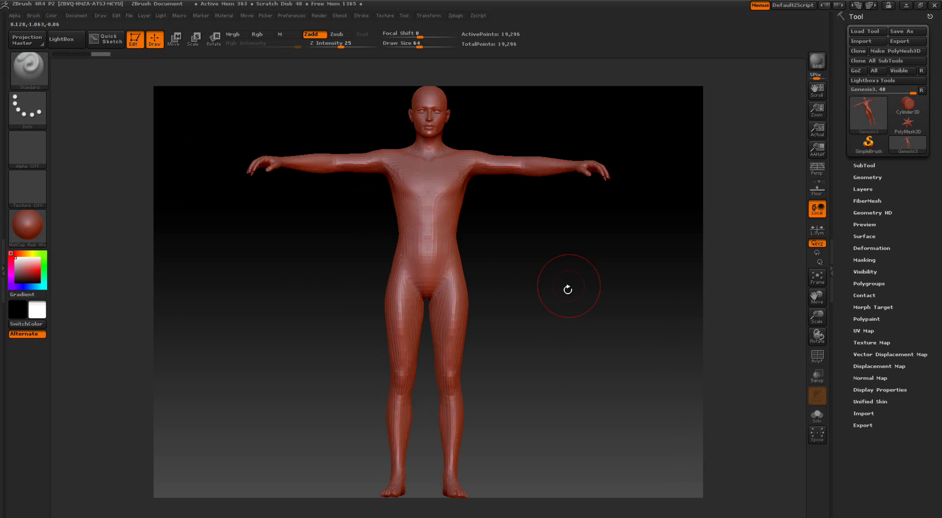
pyautogui.click(817, 360)
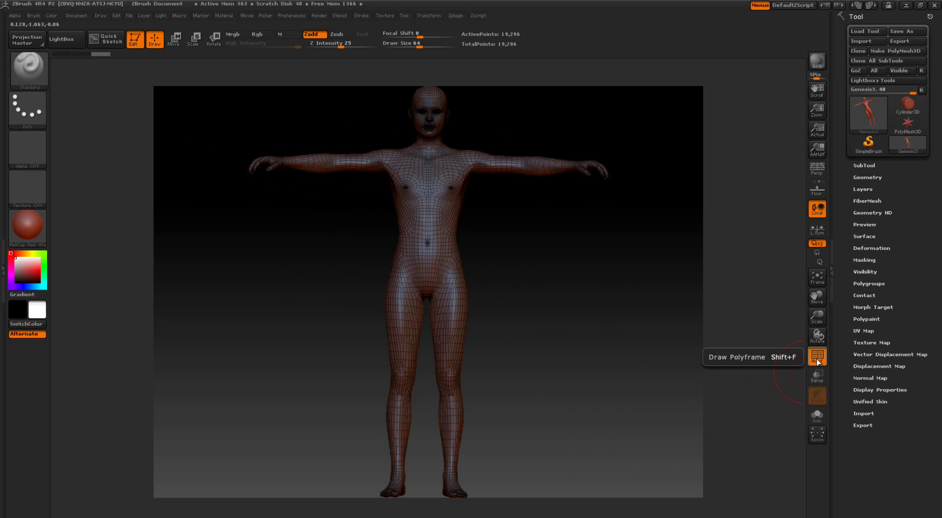
# - Load the daz ZScript text file from the doo folder and bring its command row fully into view
pyautogui.click(477, 18)
pyautogui.click(496, 32)
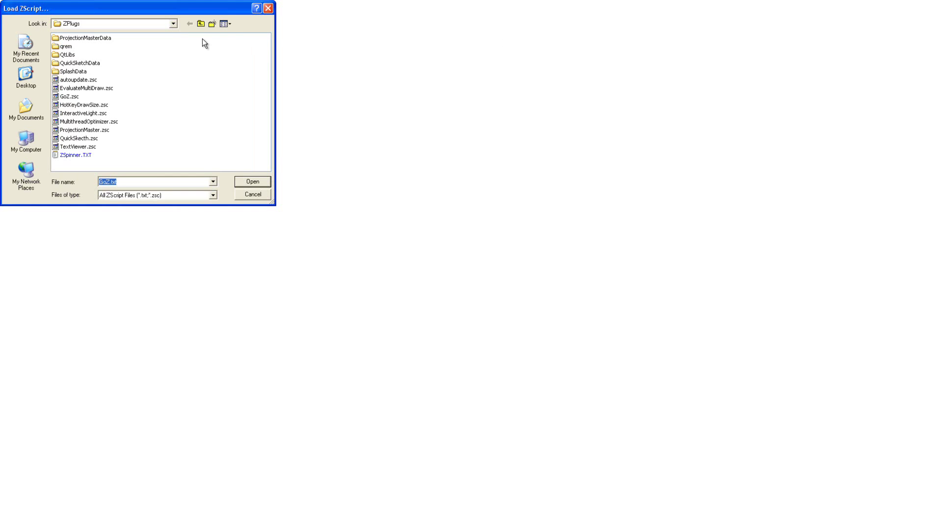
pyautogui.click(173, 23)
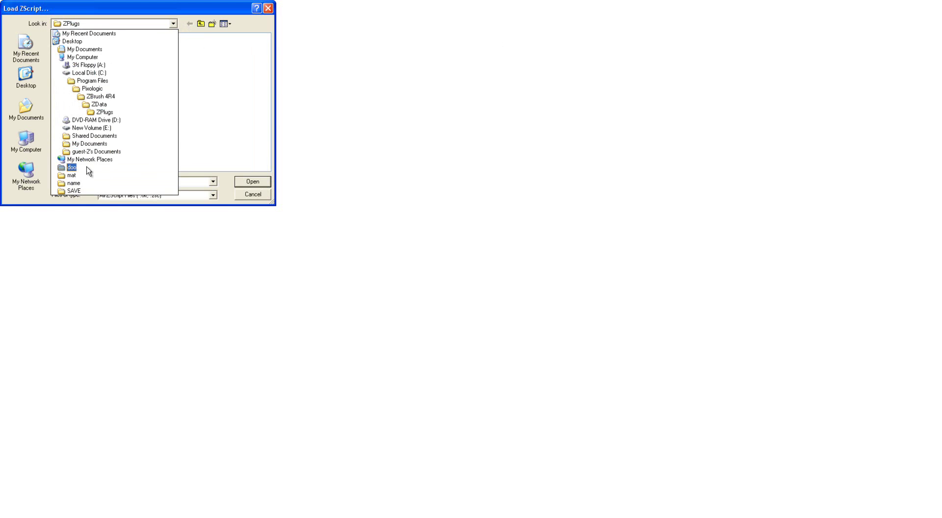
pyautogui.click(87, 168)
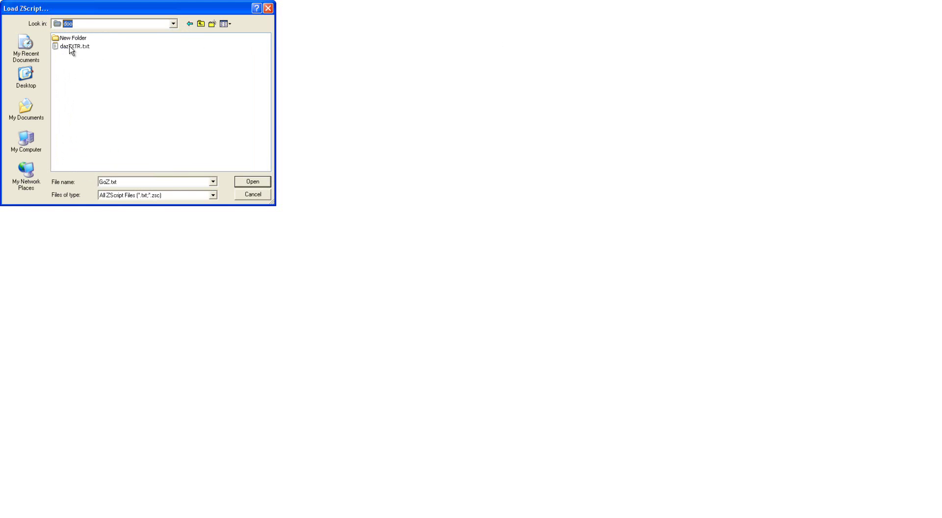
pyautogui.click(70, 47)
pyautogui.click(241, 181)
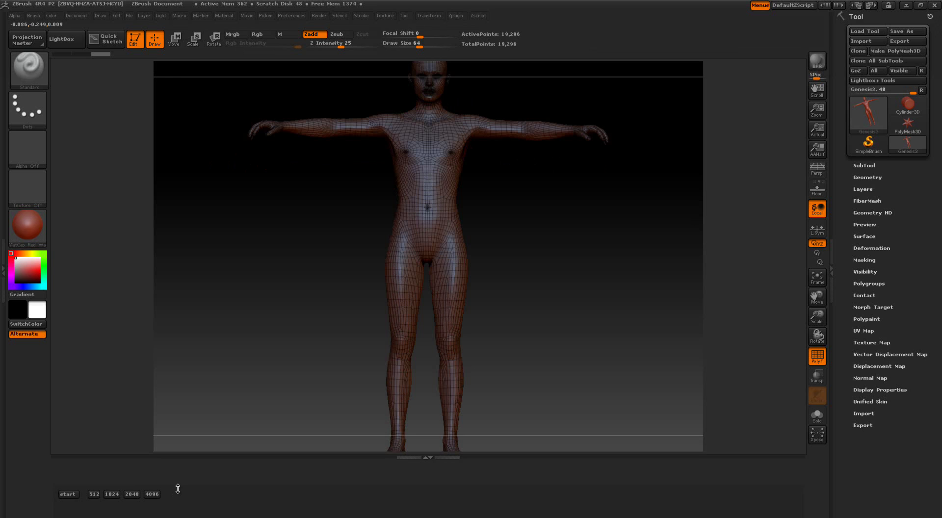
pyautogui.moveTo(176, 505); pyautogui.dragTo(176, 479)
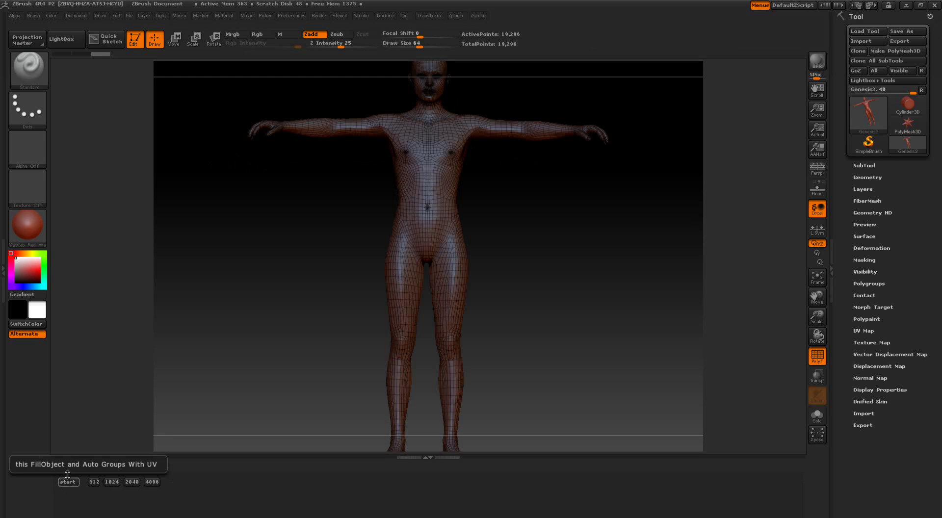
# - Apply the SkinShade4 material and run the script's start command to fill the figure and group it by UV, then check the torso group
pyautogui.click(33, 231)
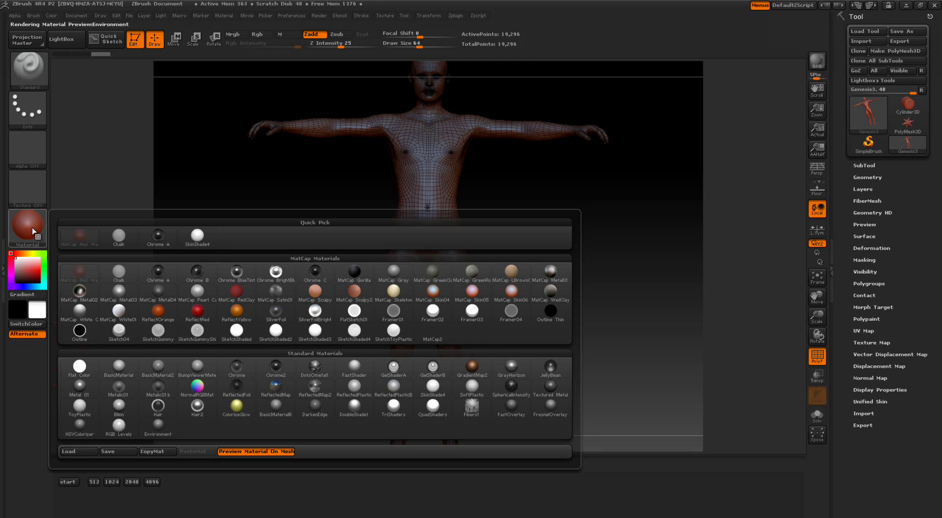
pyautogui.click(196, 236)
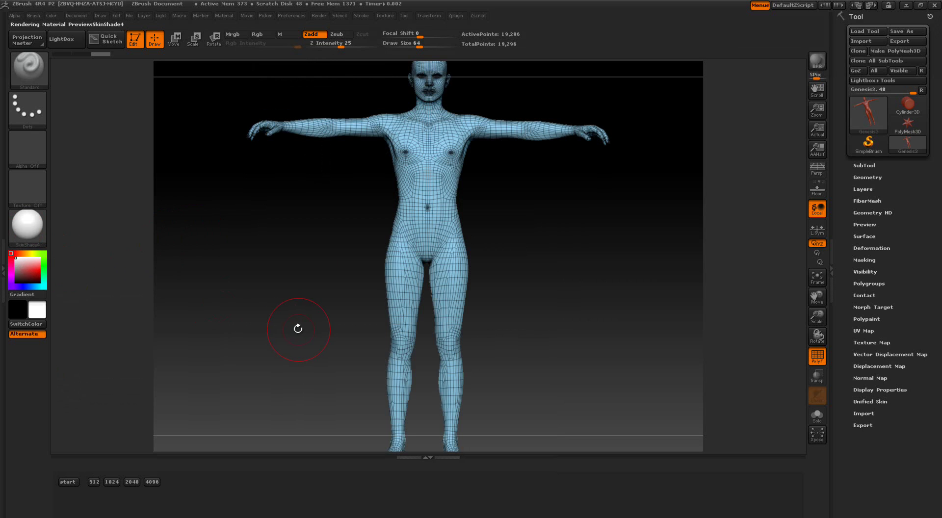
pyautogui.click(69, 482)
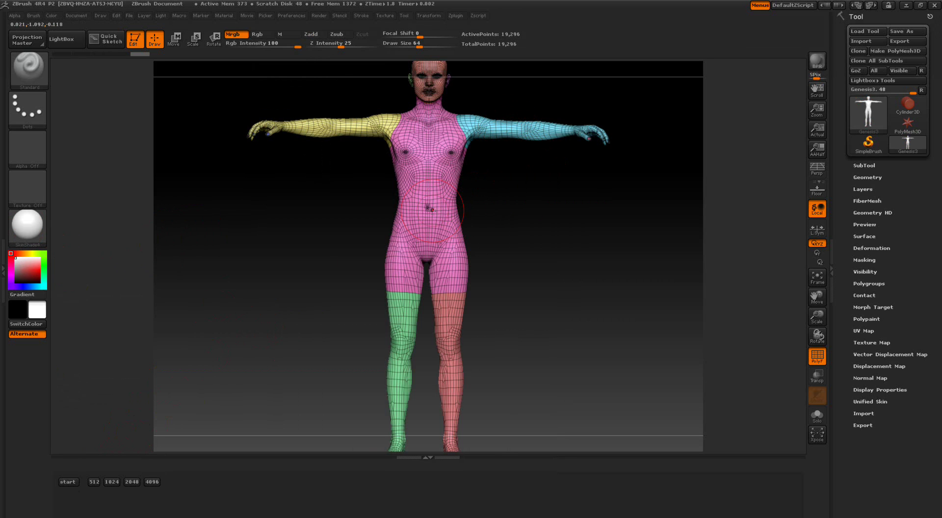
pyautogui.keyDown('ctrl'); pyautogui.keyDown('shift'); pyautogui.click(431, 210); pyautogui.keyUp('shift'); pyautogui.keyUp('ctrl')
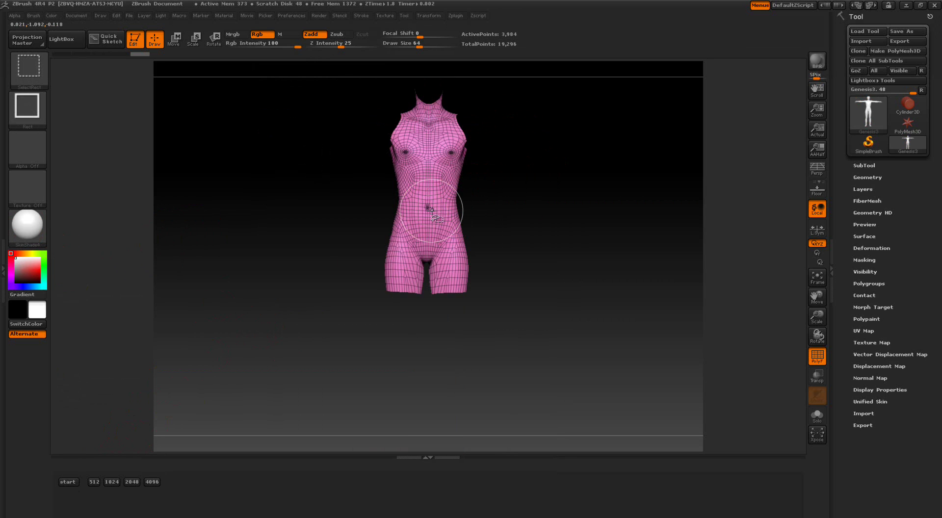
pyautogui.keyDown('ctrl'); pyautogui.keyDown('shift'); pyautogui.click(533, 211); pyautogui.keyUp('shift'); pyautogui.keyUp('ctrl')
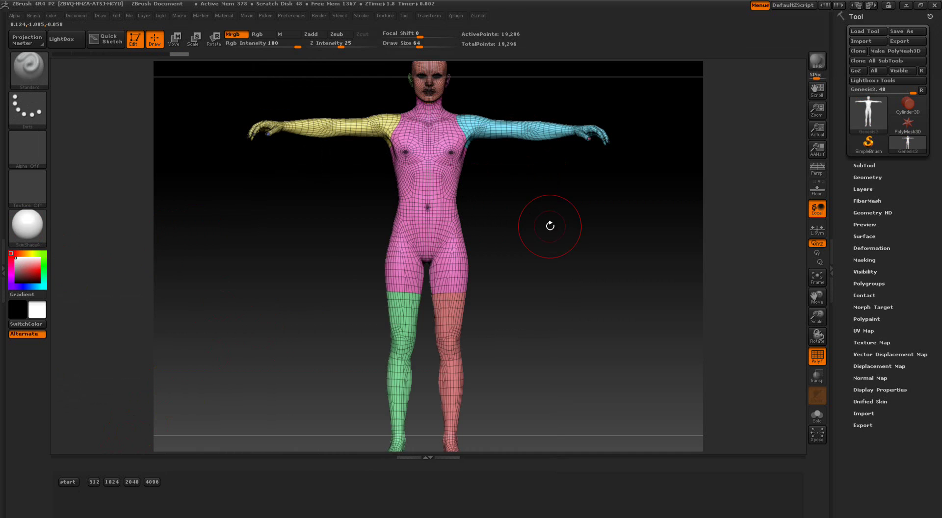
pyautogui.click(873, 165)
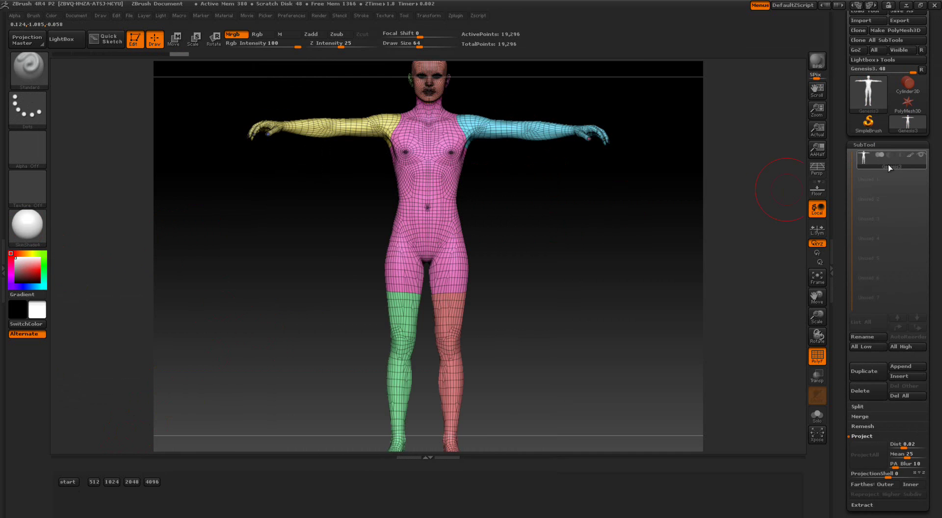
pyautogui.moveTo(912, 154)
pyautogui.click(857, 145)
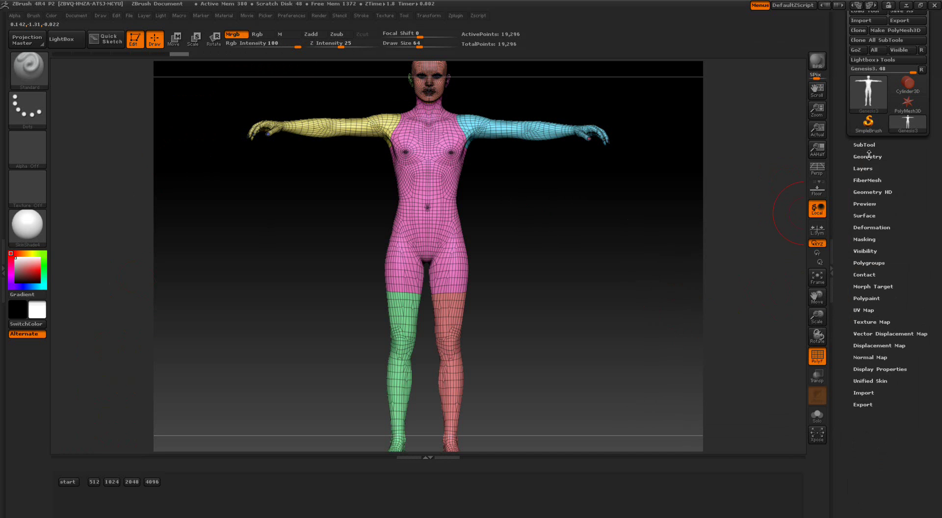
# - Divide the figure's geometry twice with smoothing on, and hide the polyframe
pyautogui.click(869, 156)
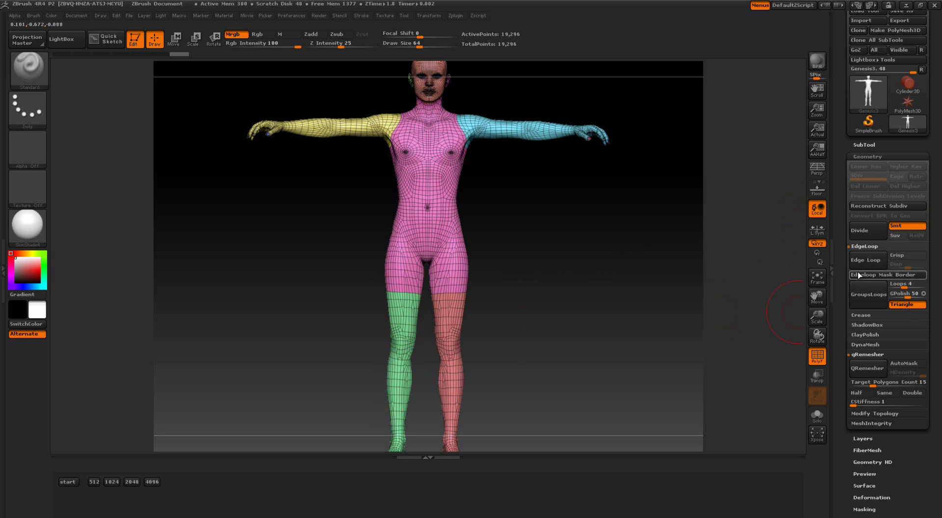
pyautogui.moveTo(840, 263); pyautogui.dragTo(842, 209)
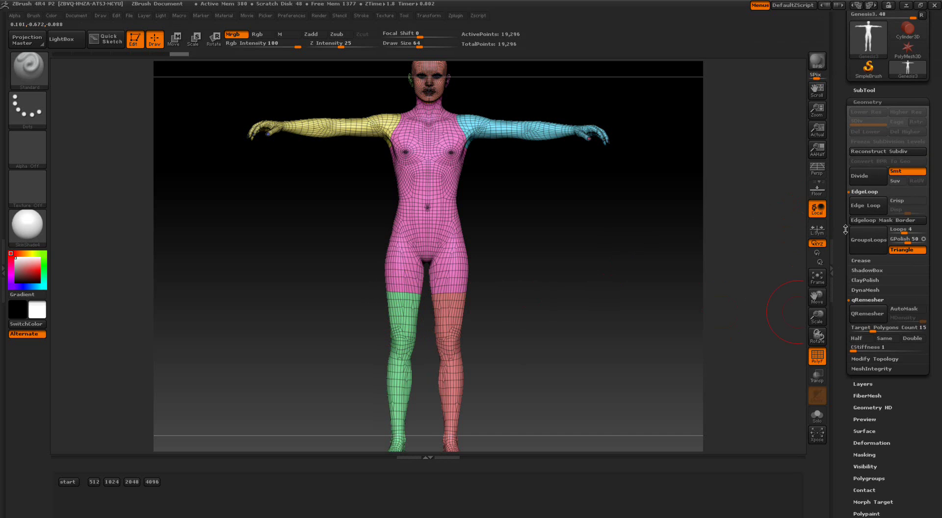
pyautogui.click(862, 261)
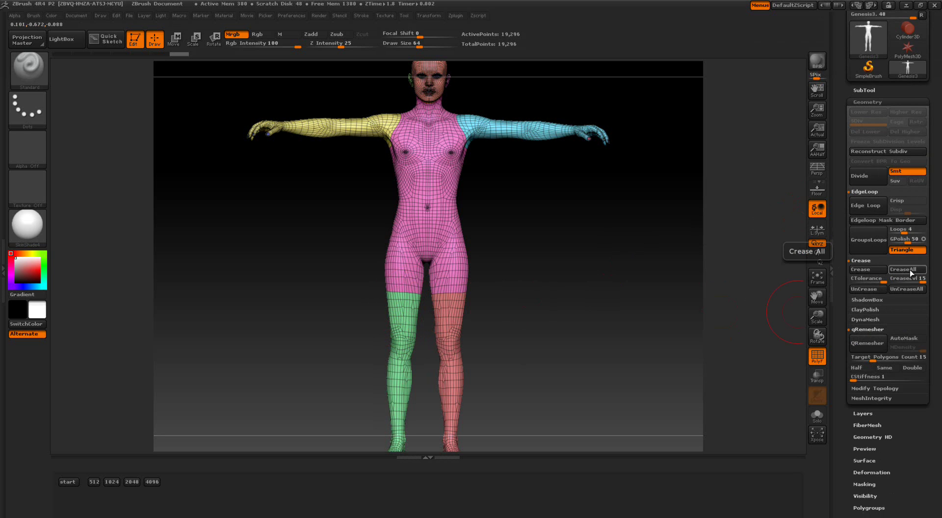
pyautogui.click(861, 261)
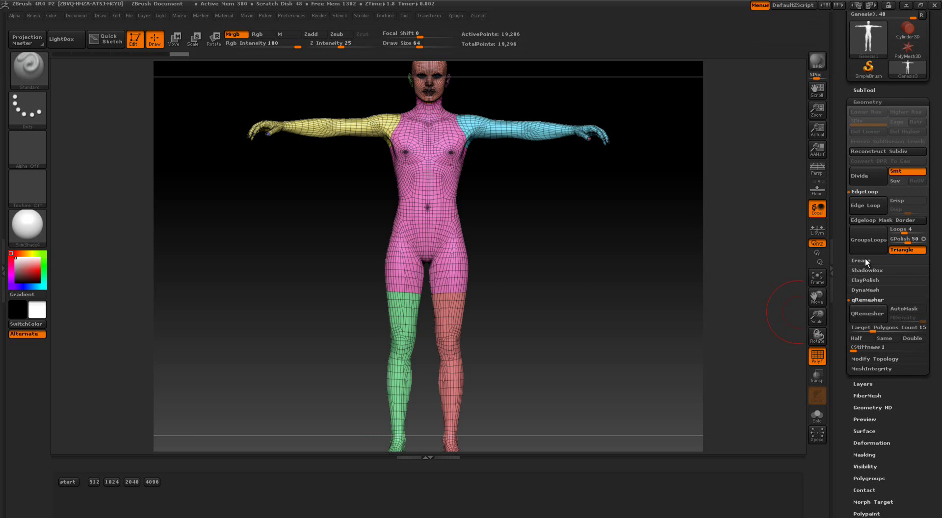
pyautogui.click(857, 178)
pyautogui.click(857, 177)
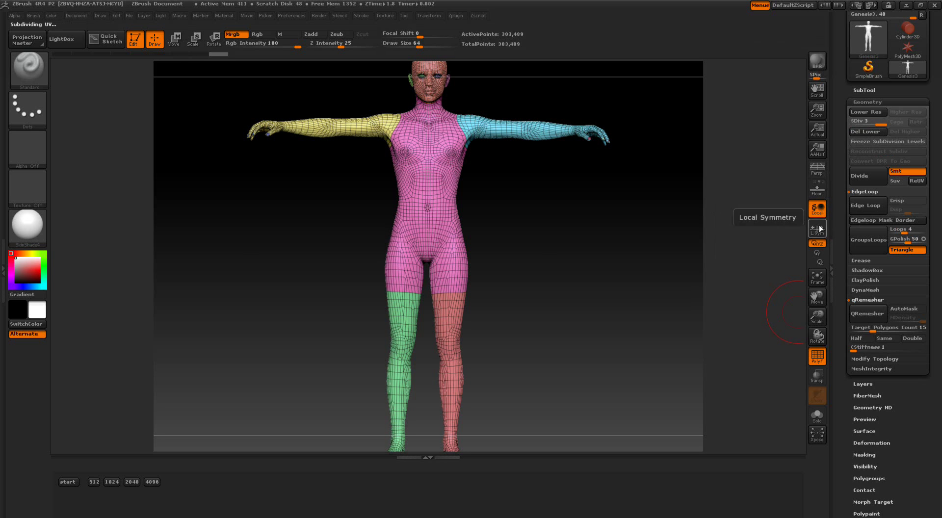
pyautogui.click(817, 356)
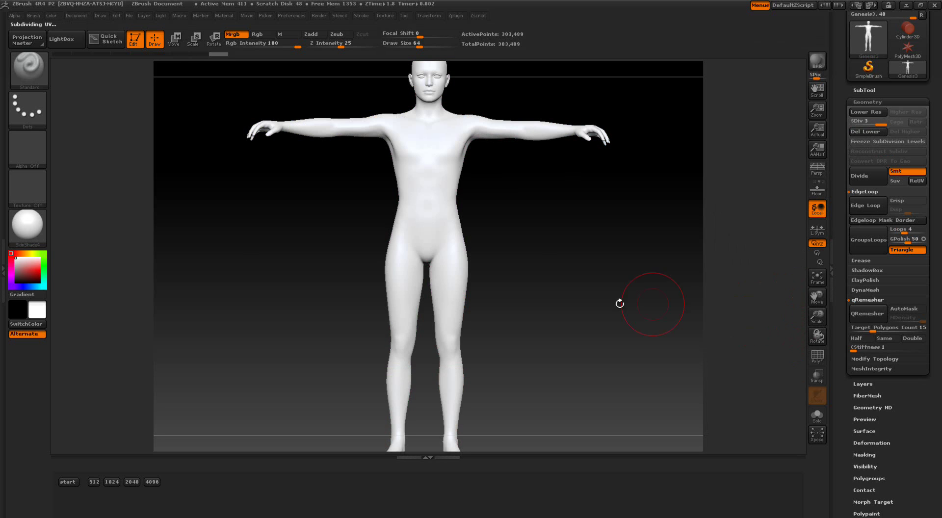
# - Isolate the figure's right arm, paint it red from upper arm to forearm, and show the whole body again
pyautogui.click(34, 270)
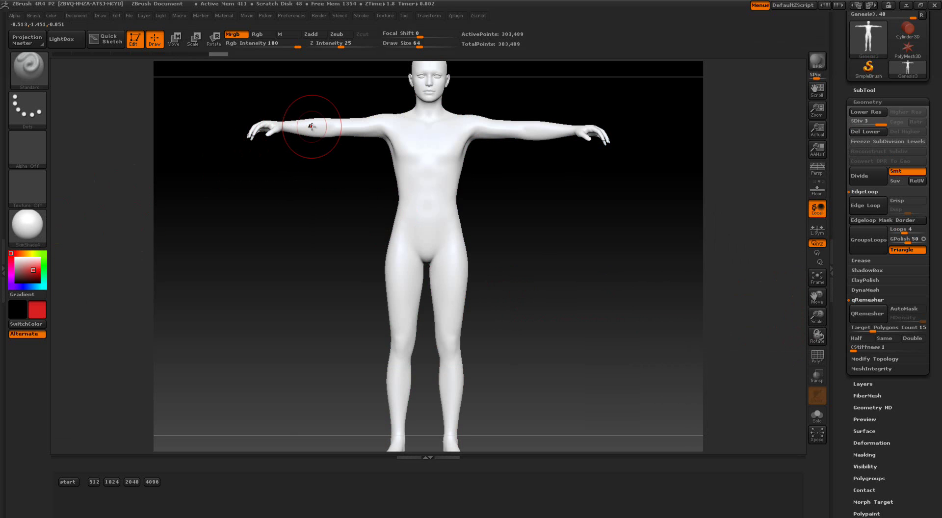
pyautogui.keyDown('ctrl'); pyautogui.keyDown('shift'); pyautogui.click(313, 126); pyautogui.keyUp('shift'); pyautogui.keyUp('ctrl')
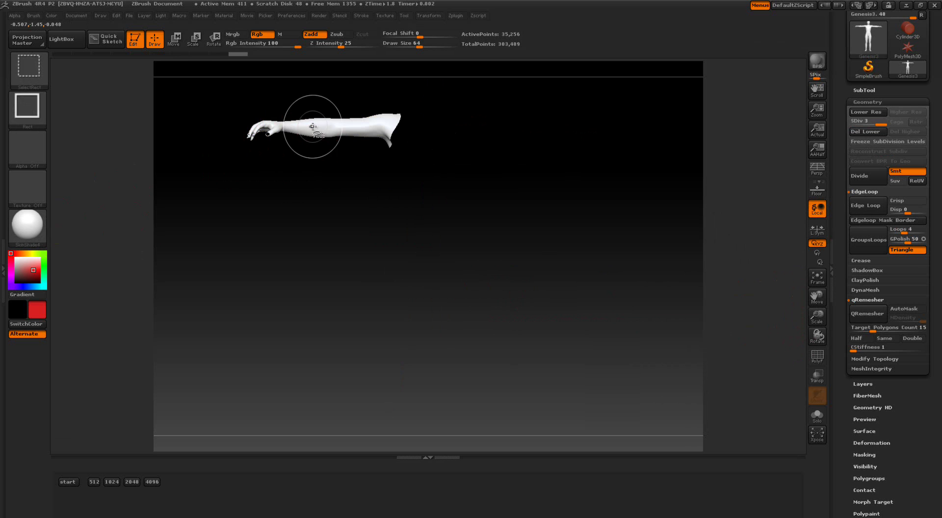
pyautogui.moveTo(315, 127)
pyautogui.mouseDown()
pyautogui.moveTo(357, 128)
pyautogui.moveTo(287, 126)
pyautogui.mouseUp()
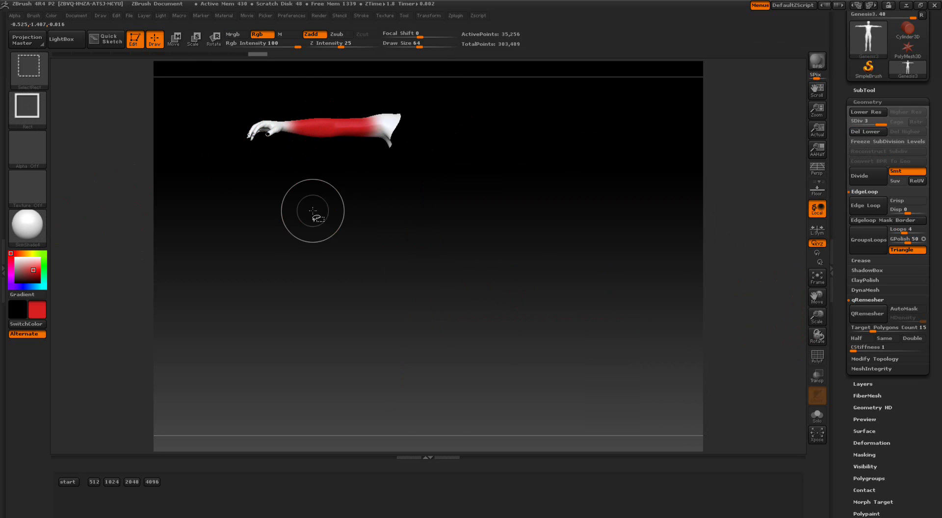
pyautogui.keyDown('ctrl'); pyautogui.keyDown('shift'); pyautogui.click(373, 210); pyautogui.keyUp('shift'); pyautogui.keyUp('ctrl')
# - Isolate the figure's left arm, paint its forearm and hand green, and show the whole body again
pyautogui.keyDown('ctrl'); pyautogui.keyDown('shift'); pyautogui.click(515, 133); pyautogui.keyUp('shift'); pyautogui.keyUp('ctrl')
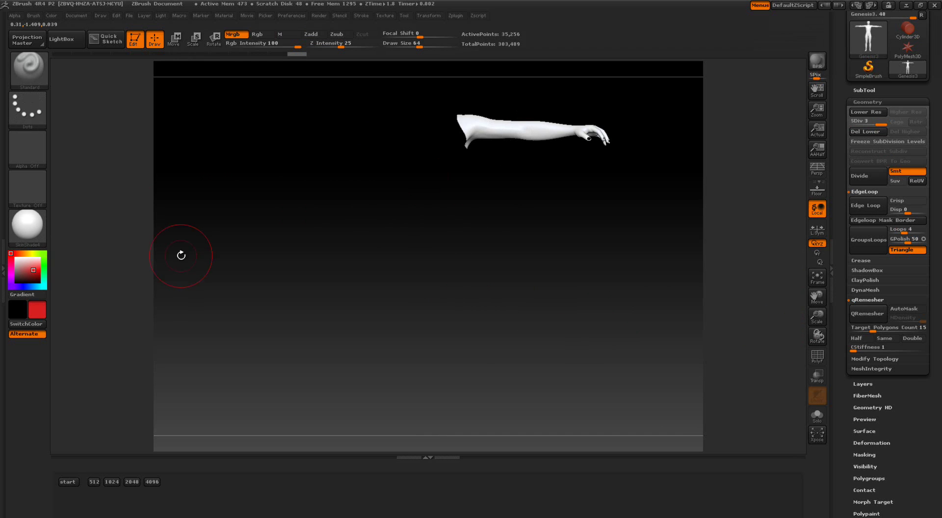
pyautogui.click(45, 269)
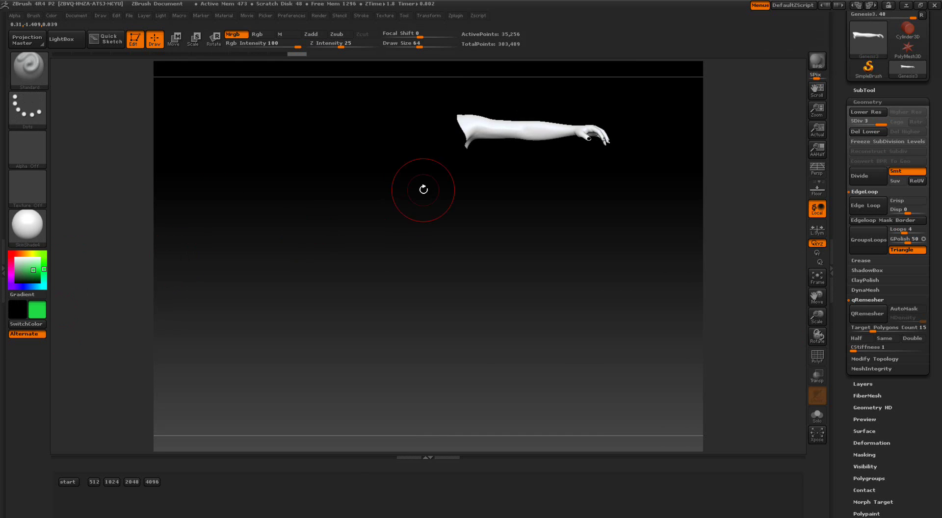
pyautogui.moveTo(545, 127)
pyautogui.mouseDown()
pyautogui.moveTo(603, 137)
pyautogui.moveTo(587, 132)
pyautogui.mouseUp()
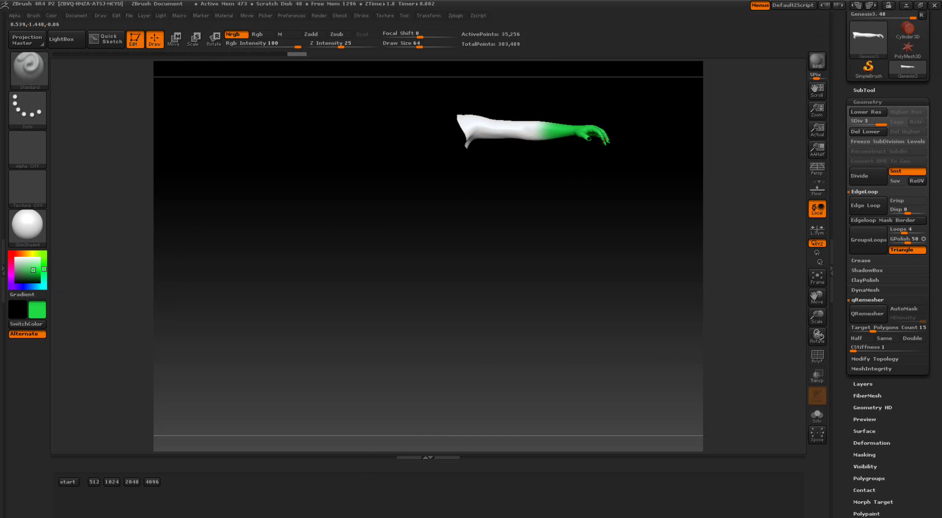
pyautogui.keyDown('ctrl'); pyautogui.keyDown('shift'); pyautogui.click(523, 237); pyautogui.keyUp('shift'); pyautogui.keyUp('ctrl')
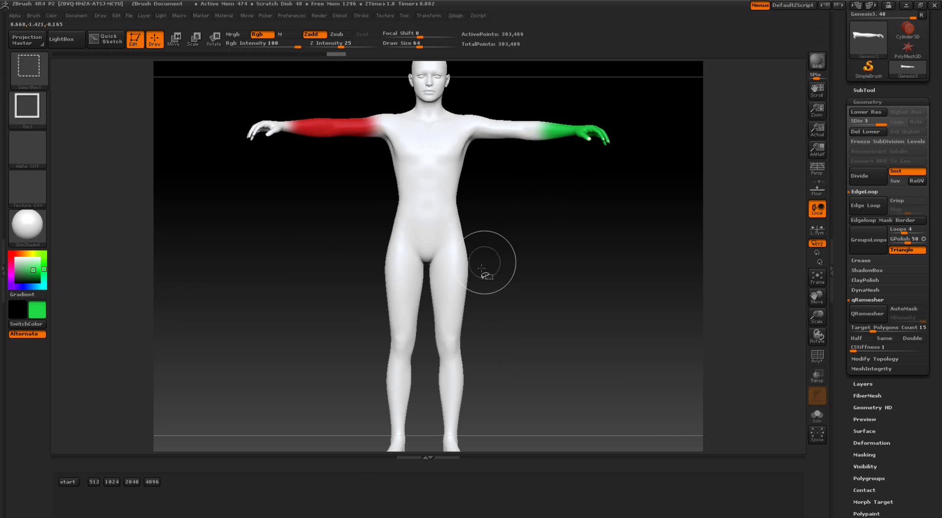
# - Isolate the figure's right leg and paint it pink from the thigh to the calf
pyautogui.keyDown('ctrl'); pyautogui.keyDown('shift'); pyautogui.click(399, 323); pyautogui.keyUp('shift'); pyautogui.keyUp('ctrl')
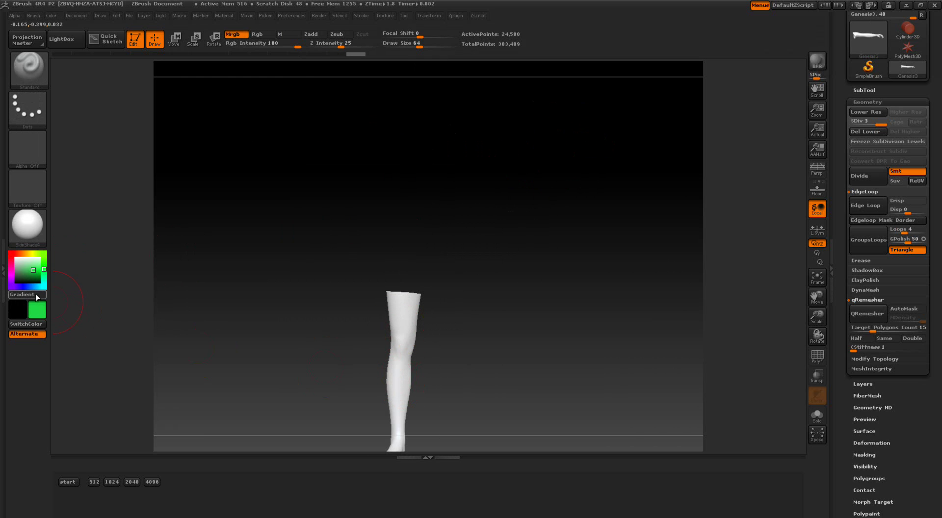
pyautogui.click(10, 265)
pyautogui.moveTo(431, 371)
pyautogui.mouseDown()
pyautogui.moveTo(403, 359)
pyautogui.moveTo(403, 316)
pyautogui.moveTo(399, 392)
pyautogui.mouseUp()
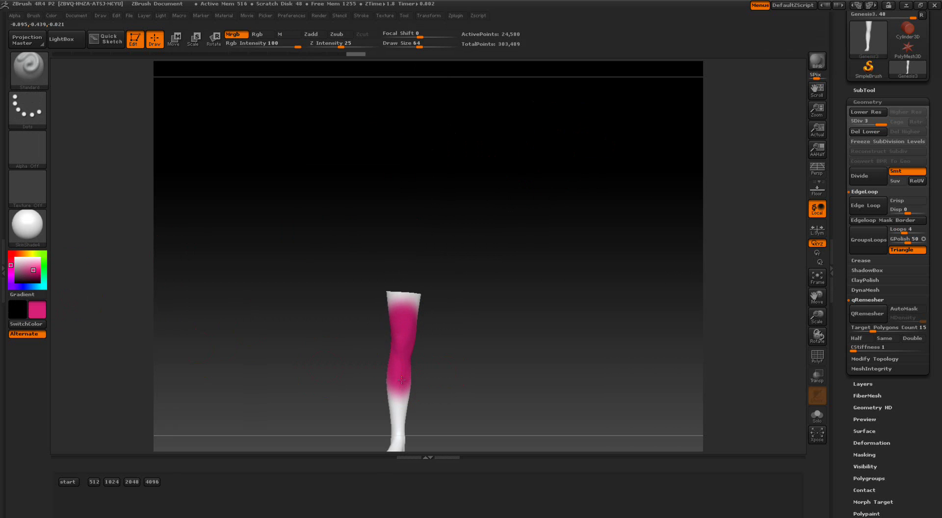
# - Show the whole body again, paint its abdomen orange, and check the polygroups with the polyframe briefly turned on
pyautogui.keyDown('ctrl'); pyautogui.keyDown('shift'); pyautogui.click(322, 285); pyautogui.keyUp('shift'); pyautogui.keyUp('ctrl')
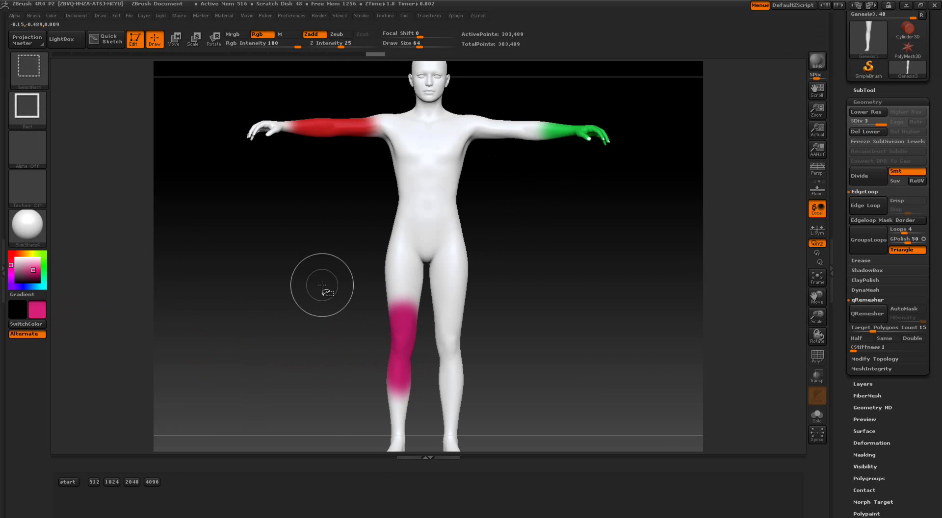
pyautogui.click(18, 255)
pyautogui.moveTo(427, 164)
pyautogui.mouseDown()
pyautogui.moveTo(423, 201)
pyautogui.moveTo(437, 220)
pyautogui.moveTo(444, 196)
pyautogui.mouseUp()
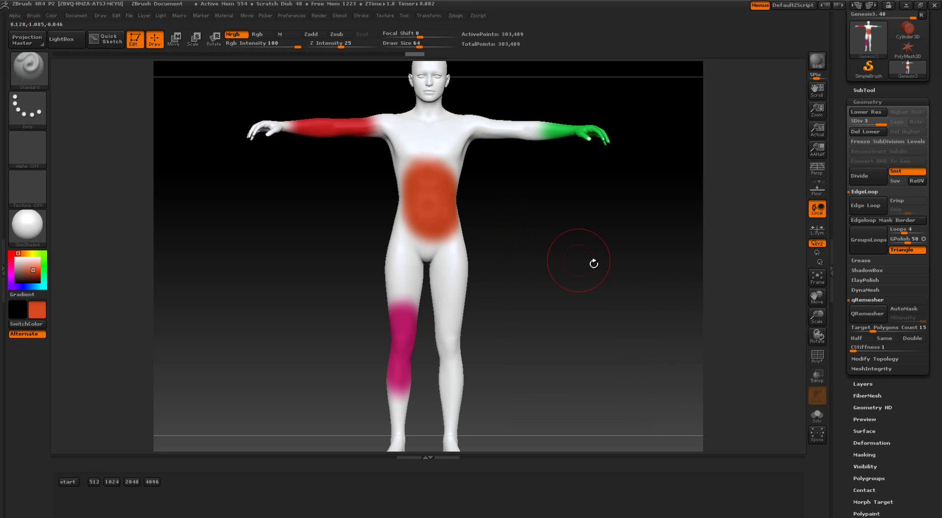
pyautogui.click(814, 357)
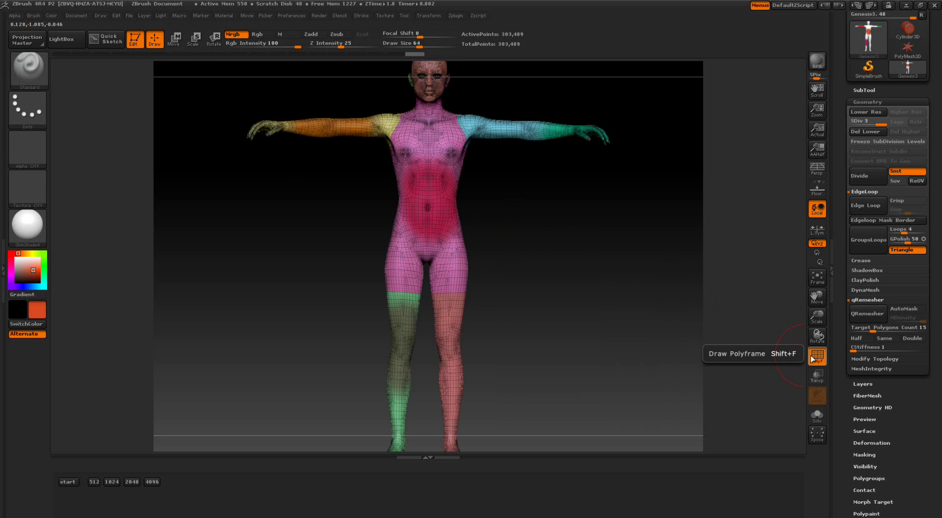
pyautogui.click(814, 358)
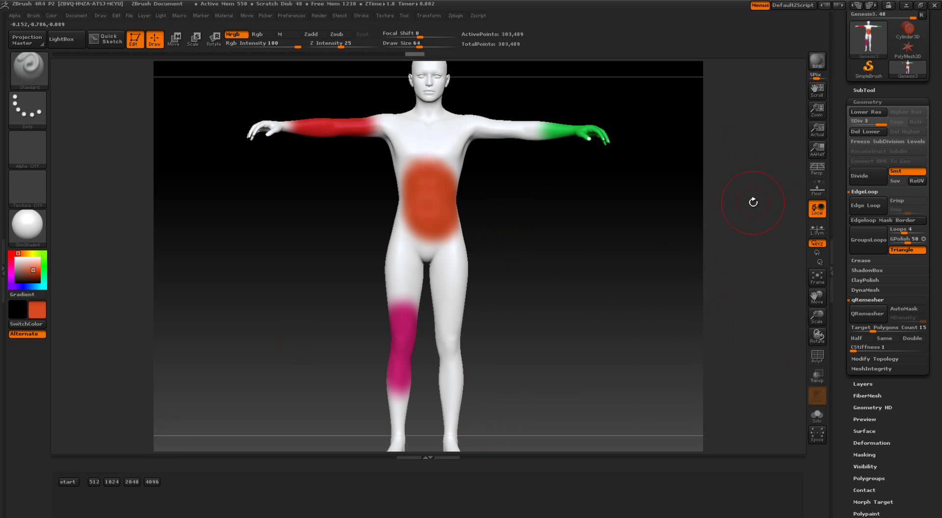
# - Isolate the red-painted right arm and generate a 512 texture from its polypaint
pyautogui.keyDown('ctrl'); pyautogui.keyDown('shift'); pyautogui.click(327, 126); pyautogui.keyUp('shift'); pyautogui.keyUp('ctrl')
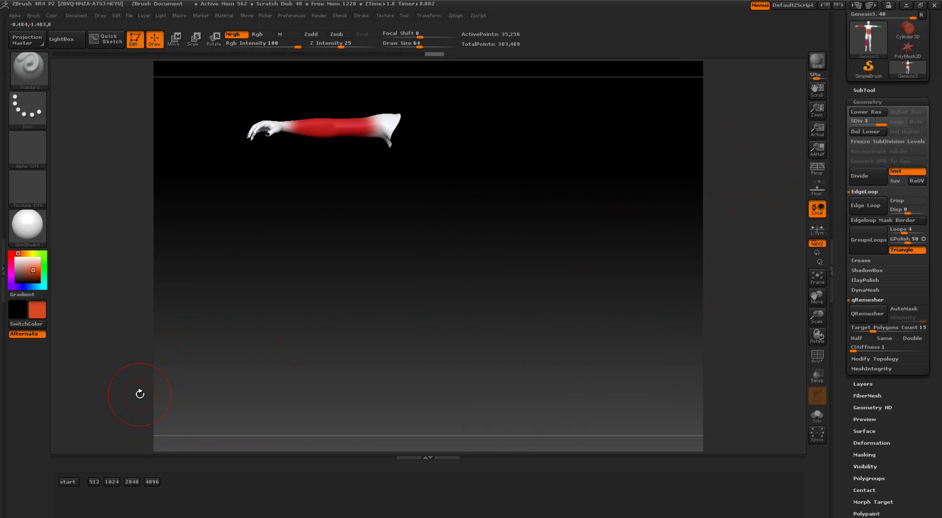
pyautogui.click(94, 482)
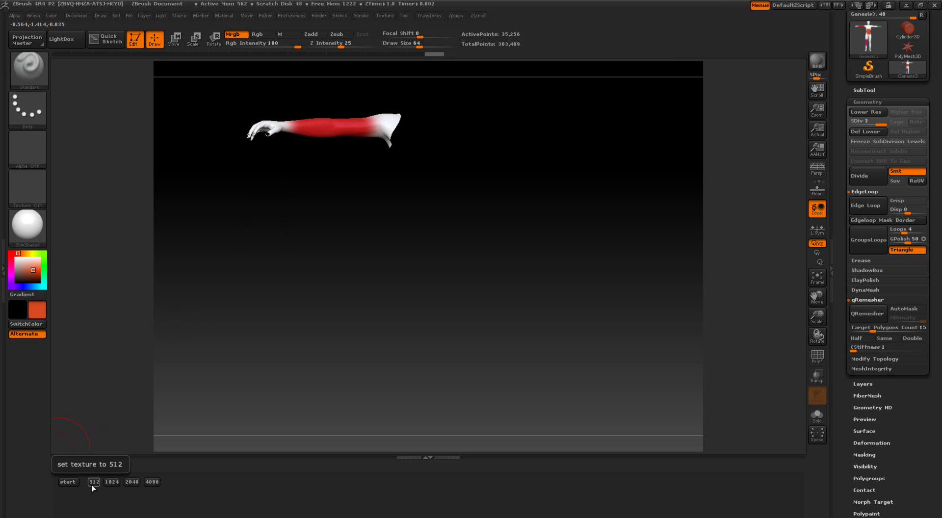
pyautogui.click(93, 482)
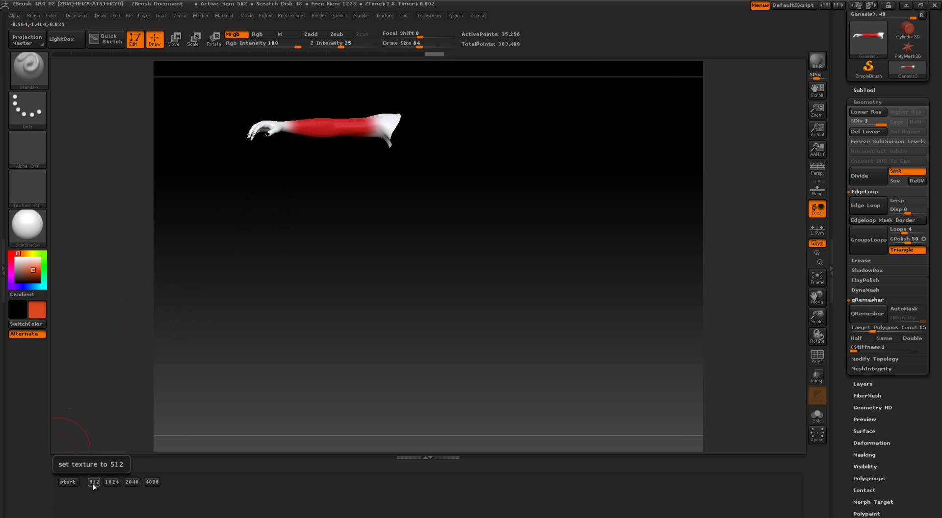
pyautogui.click(92, 482)
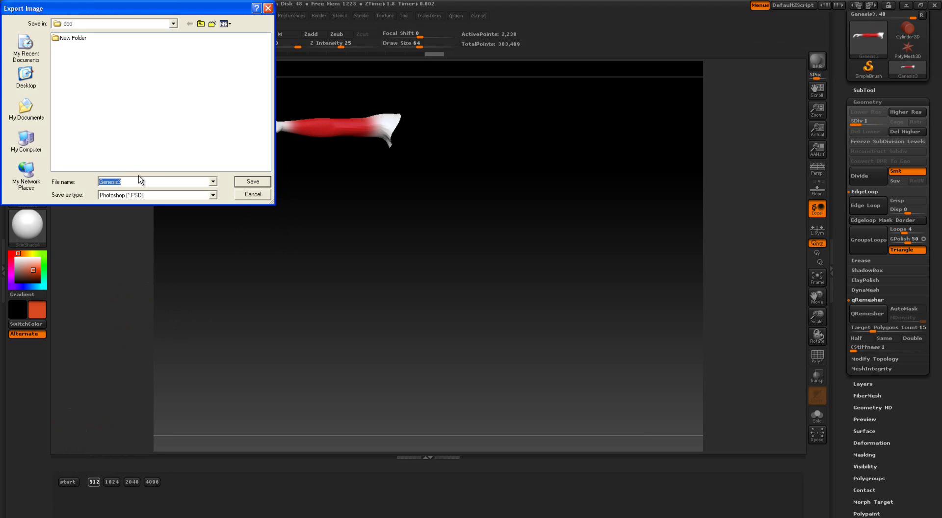
# - Export the right arm's texture as Genesis-r-arm.PSD without a separate material-index channel, and view it among the loaded textures
pyautogui.click(144, 180)
pyautogui.moveTo(121, 179); pyautogui.dragTo(119, 180)
pyautogui.click(253, 182)
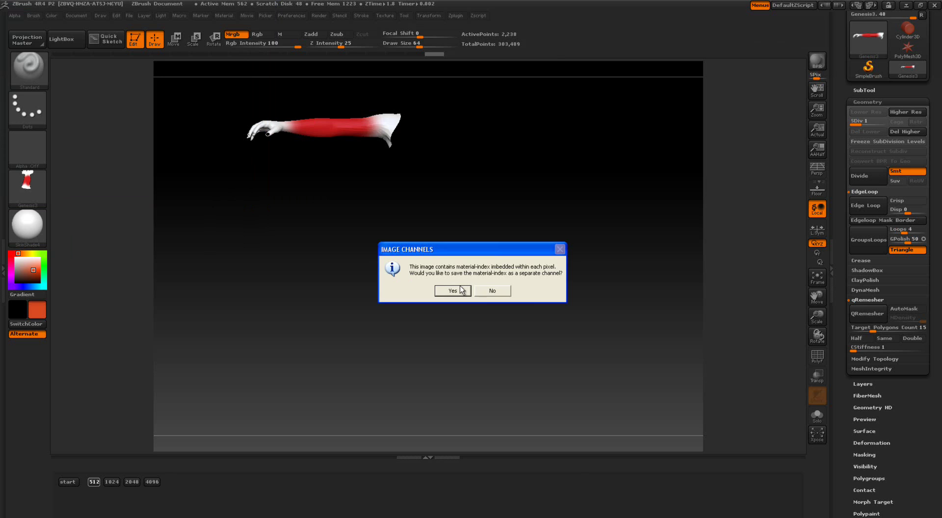
pyautogui.click(487, 292)
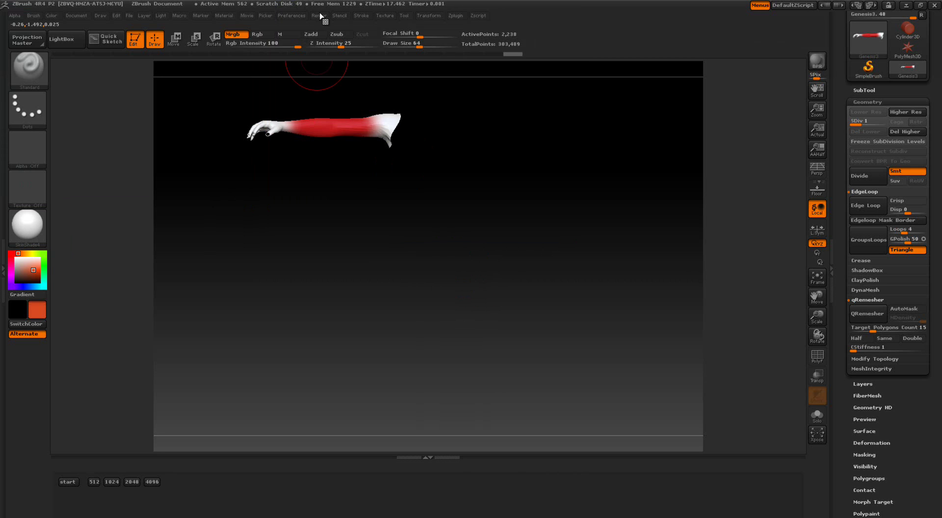
pyautogui.click(382, 16)
pyautogui.moveTo(414, 161)
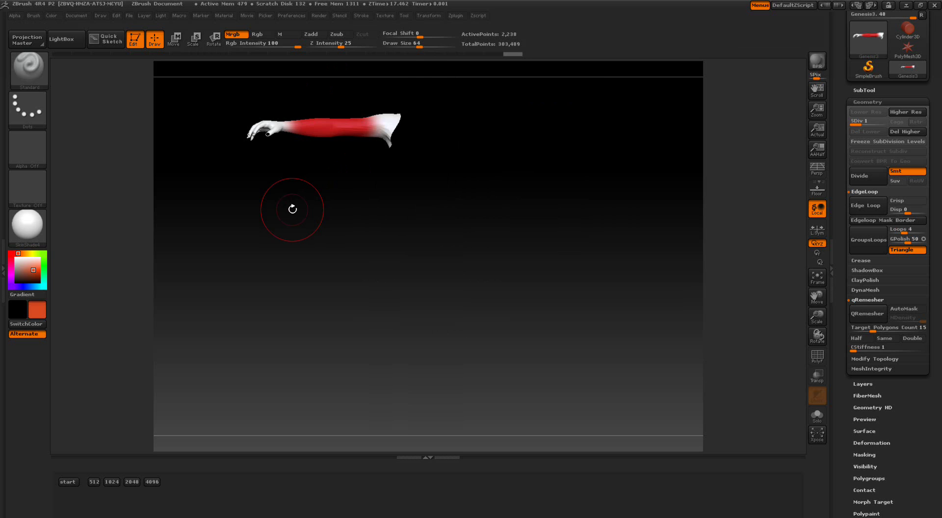
# - Show the whole body at subdivision level 3 and paint the left leg orange from the thigh to the calf
pyautogui.keyDown('ctrl'); pyautogui.keyDown('shift'); pyautogui.click(292, 210); pyautogui.keyUp('shift'); pyautogui.keyUp('ctrl')
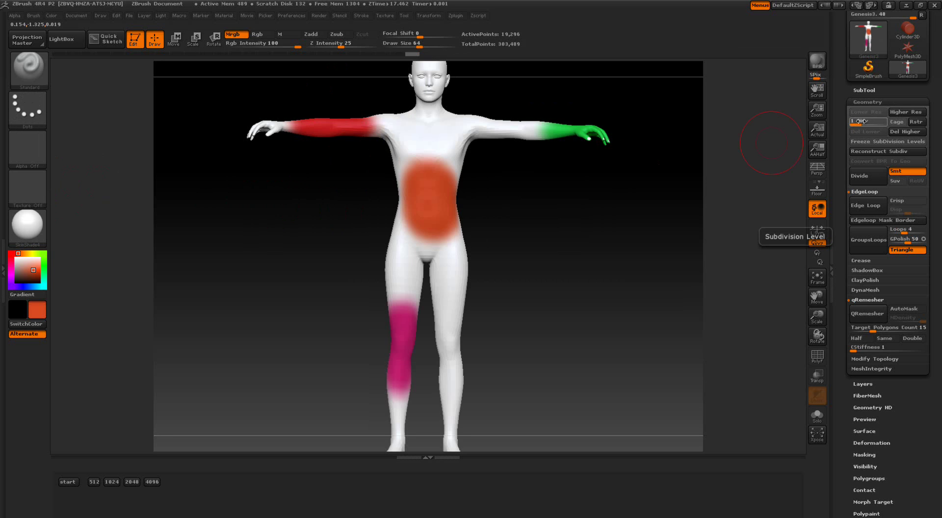
pyautogui.moveTo(861, 122); pyautogui.dragTo(882, 121)
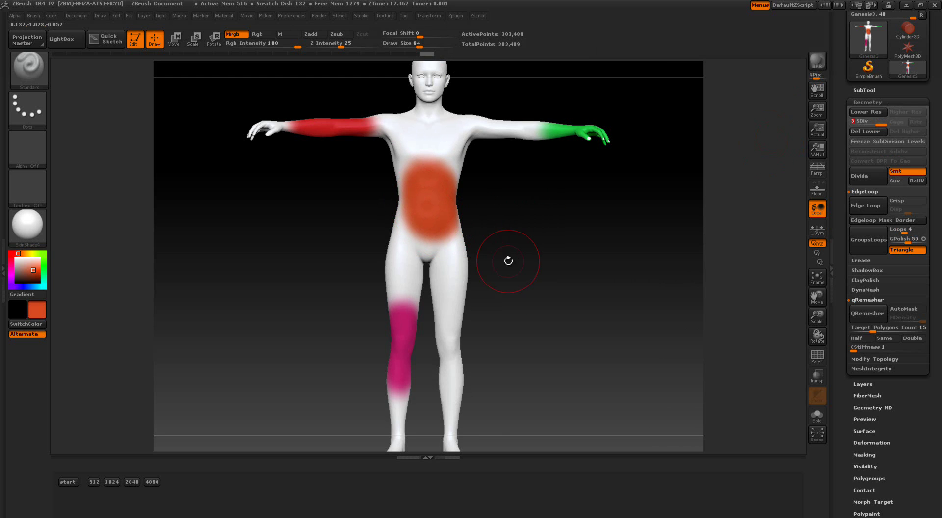
pyautogui.moveTo(448, 293); pyautogui.dragTo(449, 348)
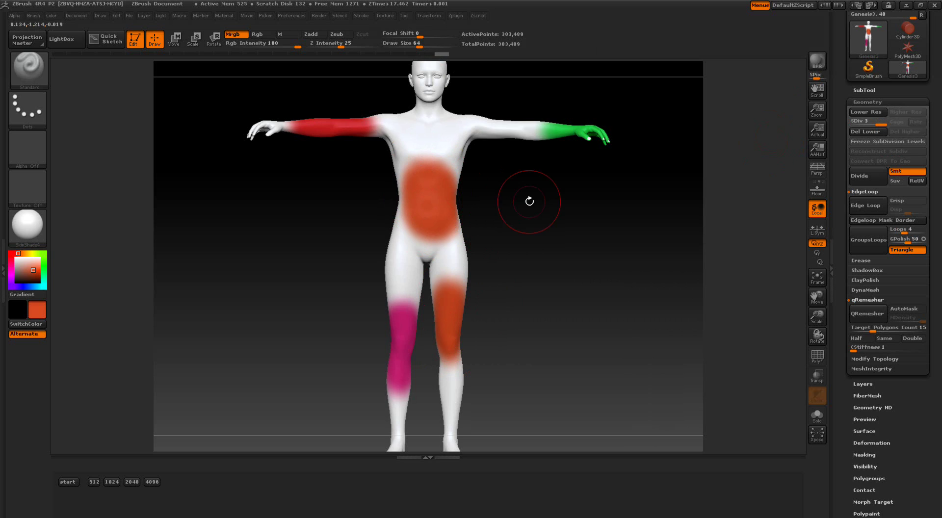
# - Isolate the left arm and export its 1024 texture as Genesis-l-arm.PSD without a separate material-index channel
pyautogui.hotkey('ctrl', 'shift')
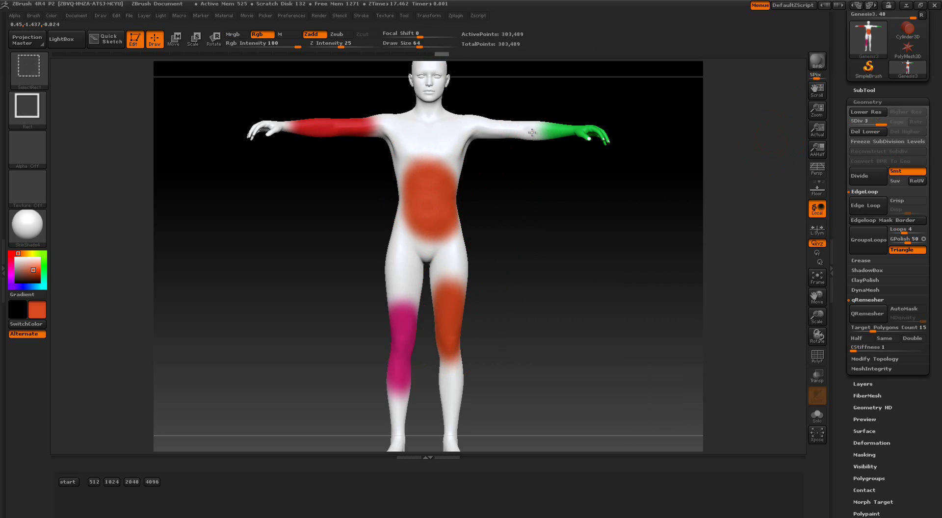
pyautogui.keyDown('ctrl'); pyautogui.keyDown('shift'); pyautogui.click(532, 133); pyautogui.keyUp('shift'); pyautogui.keyUp('ctrl')
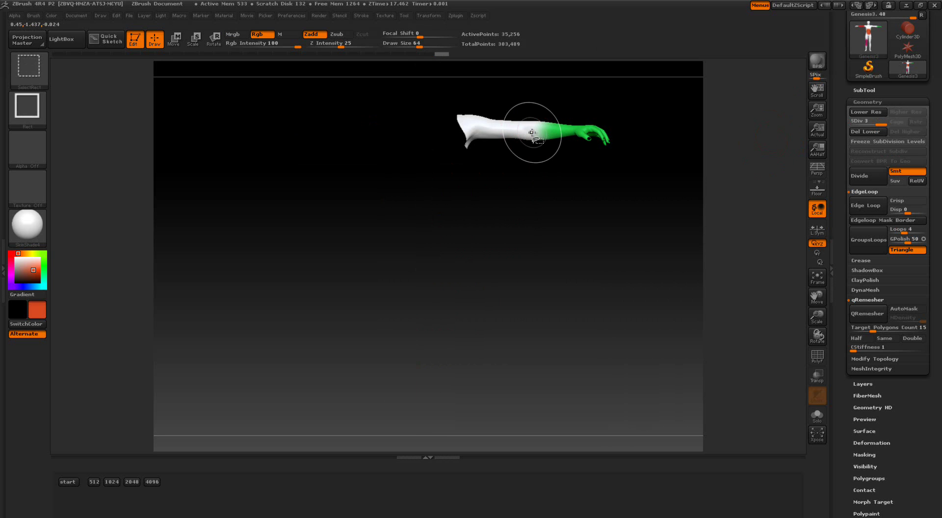
pyautogui.click(112, 481)
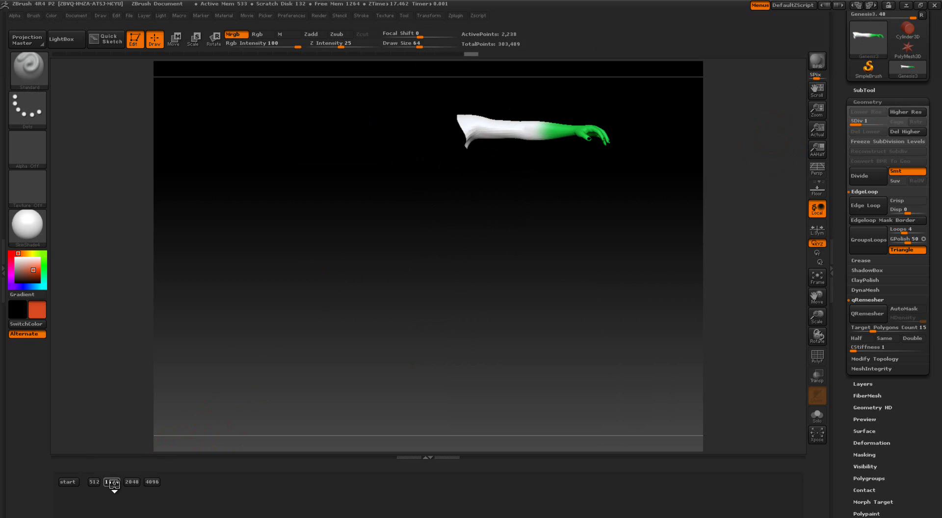
pyautogui.click(143, 184)
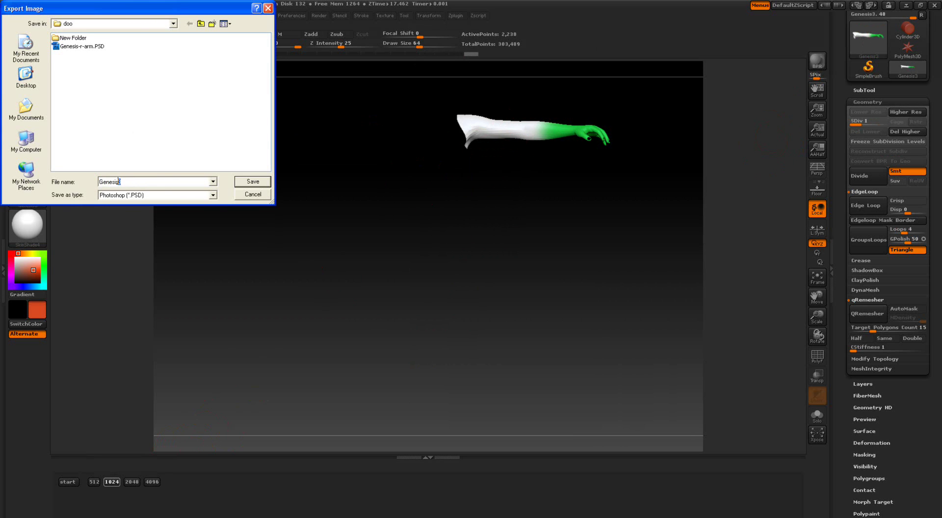
pyautogui.press('BackSpace')
pyautogui.write('-l-arm')
pyautogui.click(255, 182)
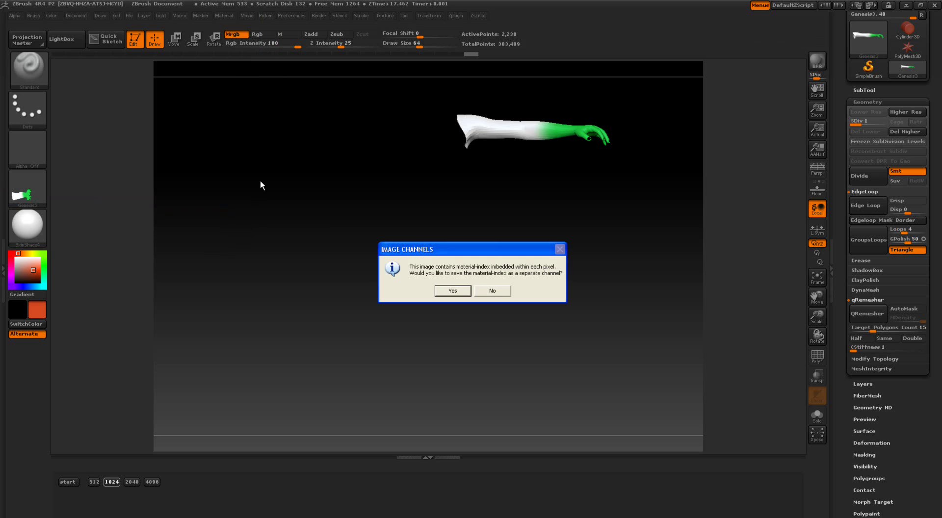
pyautogui.click(492, 291)
# - Examine the left arm's generated texture among the loaded textures and in the figure's texture map settings
pyautogui.rightClick(500, 291)
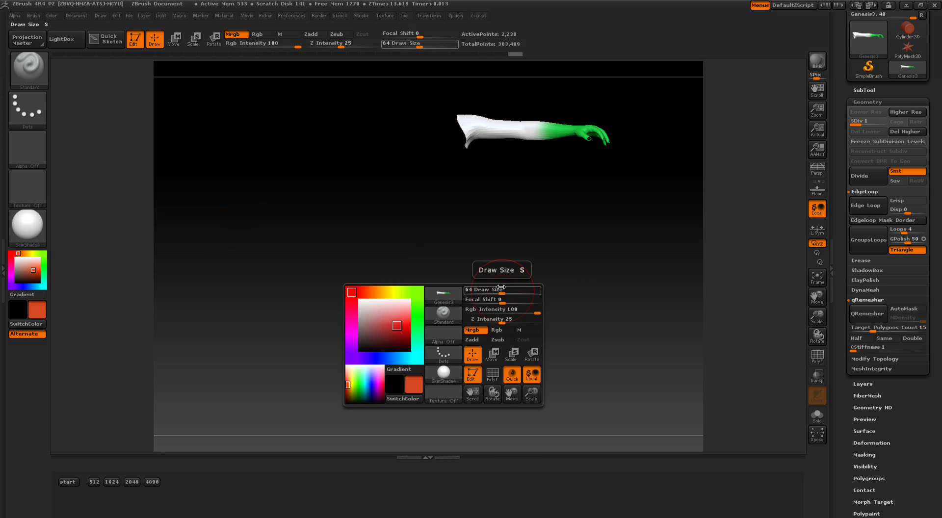
pyautogui.click(388, 15)
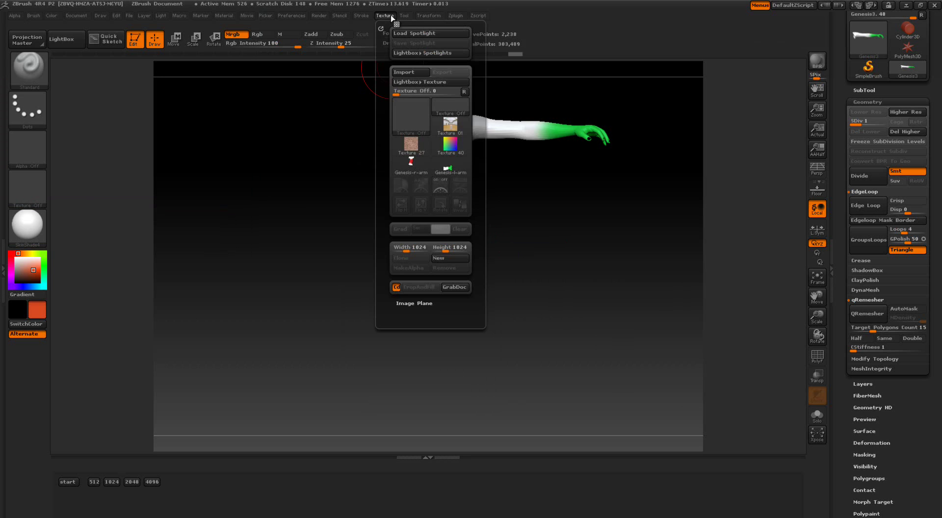
pyautogui.moveTo(446, 169)
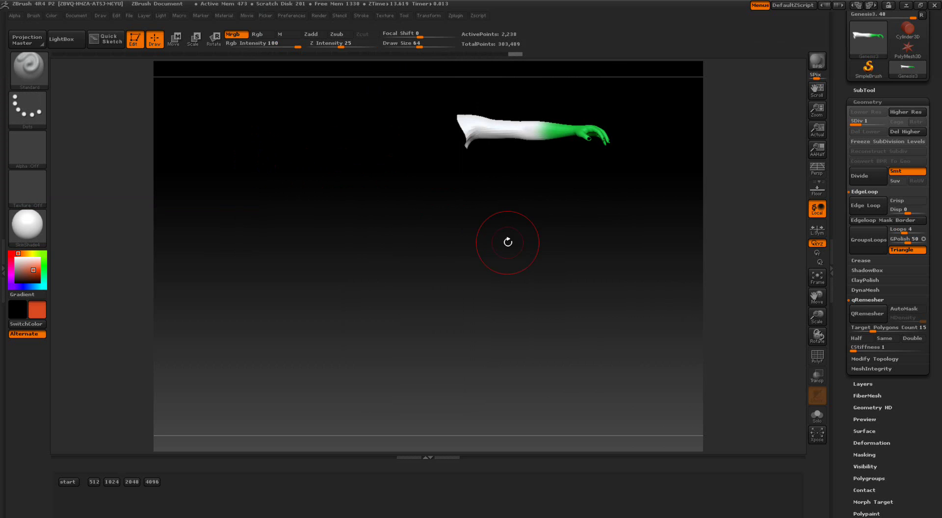
pyautogui.moveTo(838, 334); pyautogui.dragTo(839, 225)
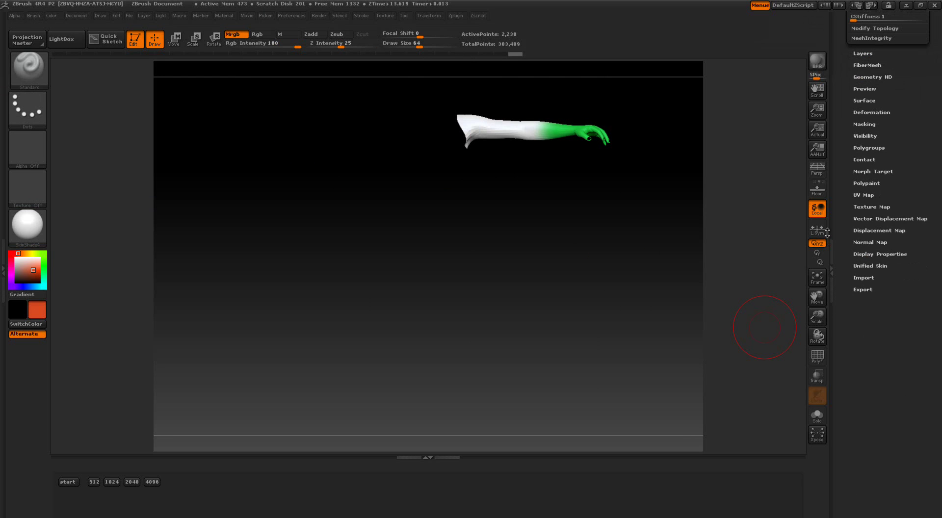
pyautogui.click(872, 207)
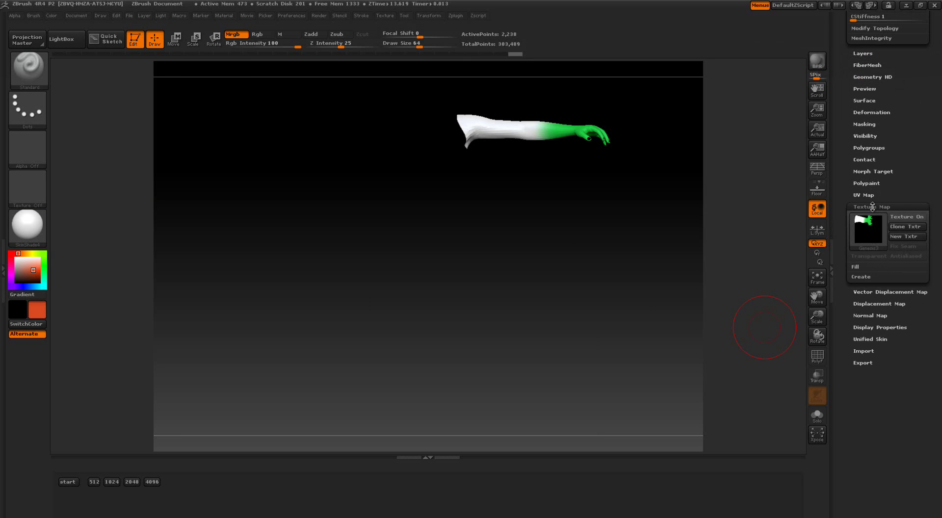
pyautogui.moveTo(873, 228)
# - Preview the left-arm texture map on the whole body and on the isolated arm, and return to the full polypainted figure
pyautogui.keyDown('ctrl'); pyautogui.keyDown('shift'); pyautogui.click(579, 246); pyautogui.keyUp('shift'); pyautogui.keyUp('ctrl')
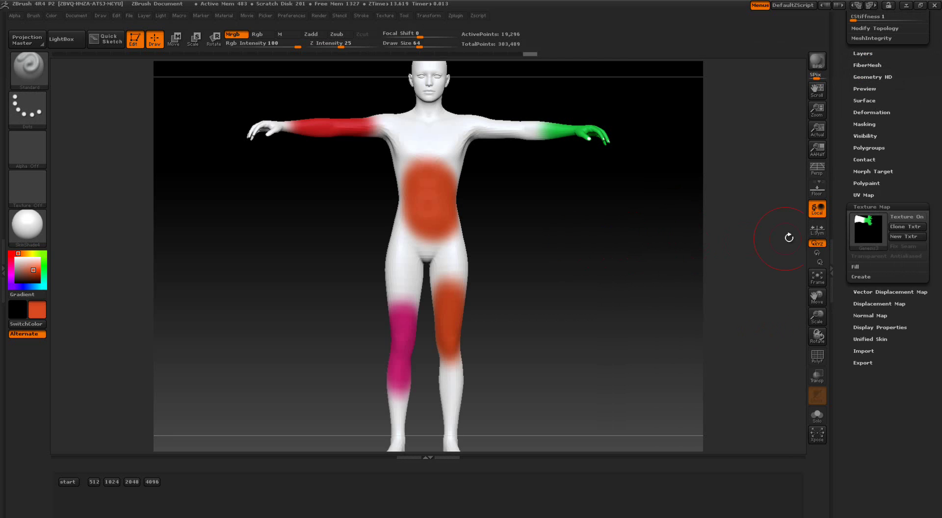
pyautogui.click(893, 216)
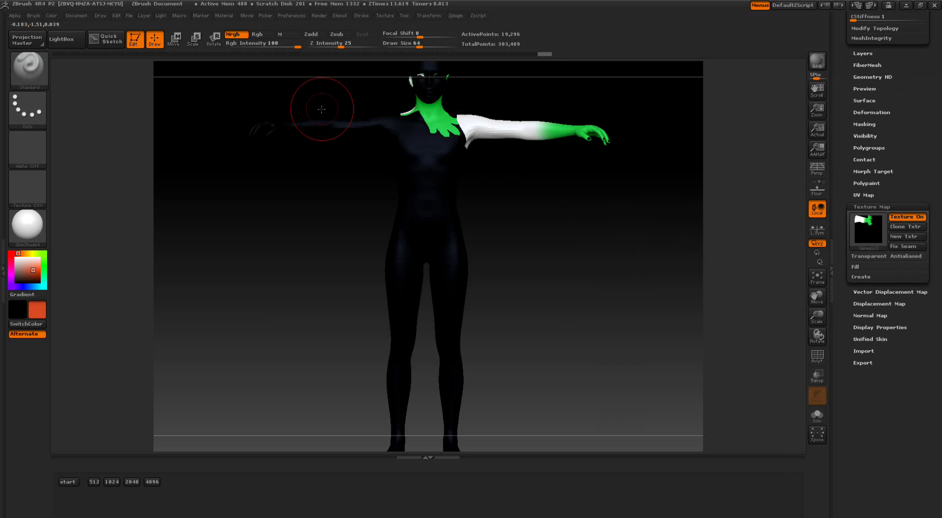
pyautogui.hotkey('ctrl', 'shift')
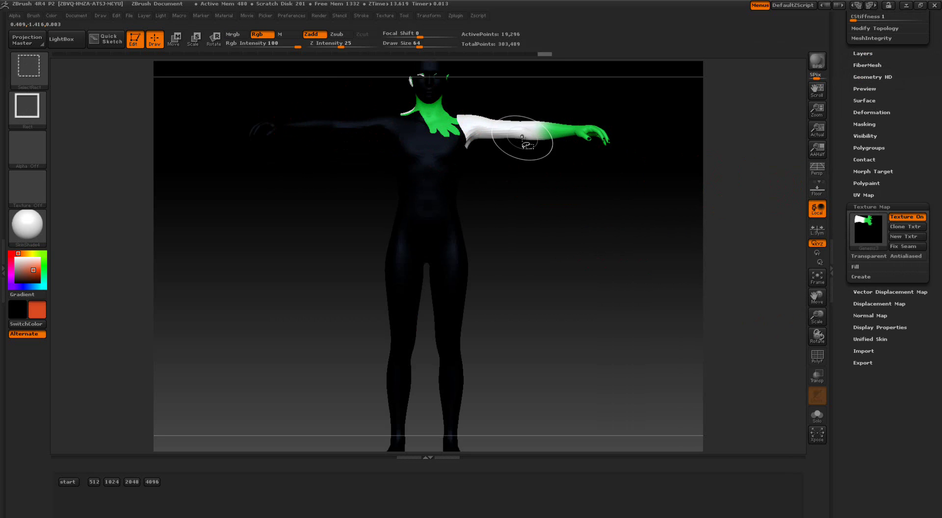
pyautogui.keyDown('ctrl'); pyautogui.keyDown('shift'); pyautogui.click(522, 140); pyautogui.keyUp('shift'); pyautogui.keyUp('ctrl')
pyautogui.moveTo(608, 197)
pyautogui.mouseDown()
pyautogui.moveTo(597, 234)
pyautogui.moveTo(622, 246)
pyautogui.moveTo(634, 237)
pyautogui.moveTo(620, 221)
pyautogui.mouseUp()
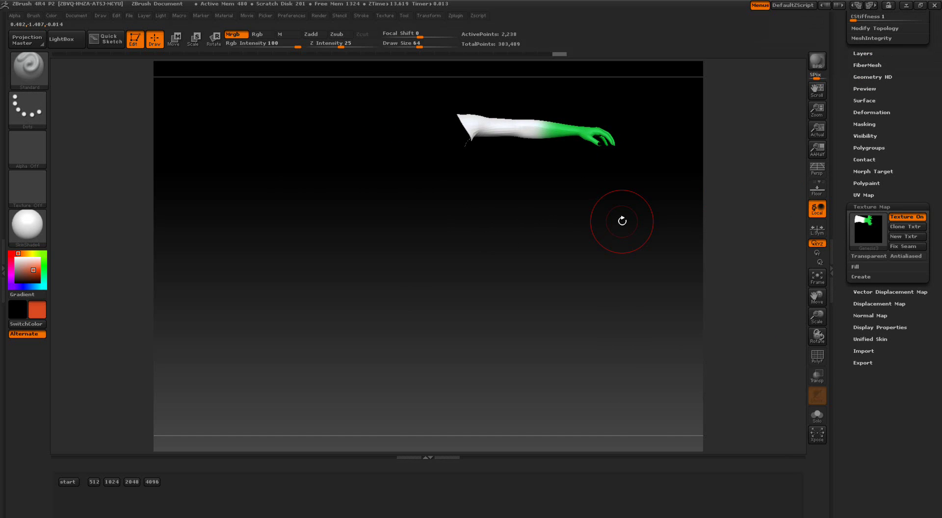
pyautogui.click(901, 219)
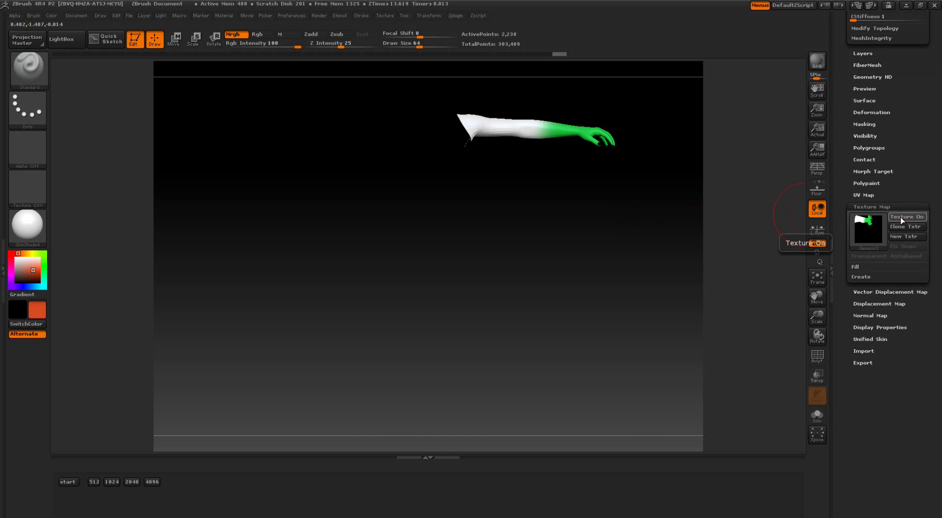
pyautogui.keyDown('ctrl'); pyautogui.keyDown('shift'); pyautogui.click(572, 253); pyautogui.keyUp('shift'); pyautogui.keyUp('ctrl')
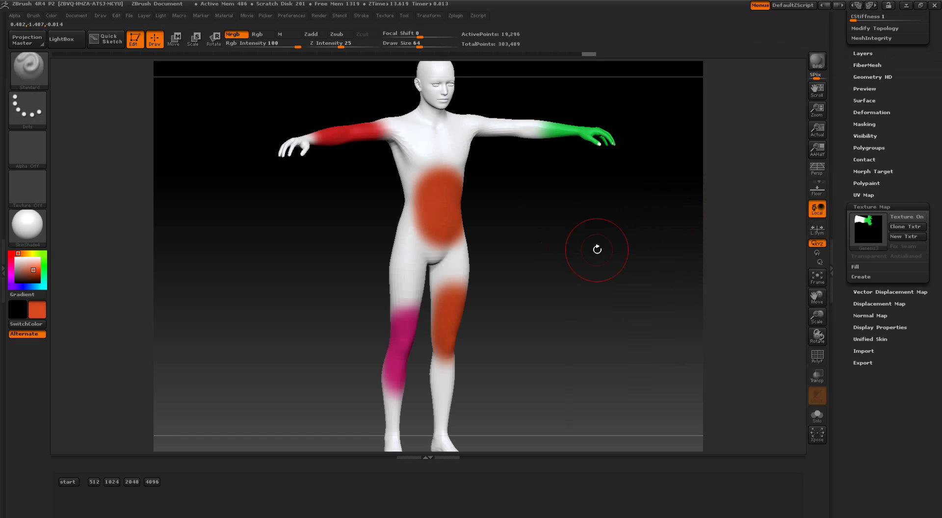
# - Isolate the torso, export its 4096 texture as a PSD without a separate material-index channel, and collapse the texture map settings
pyautogui.keyDown('ctrl'); pyautogui.keyDown('shift'); pyautogui.click(427, 201); pyautogui.keyUp('shift'); pyautogui.keyUp('ctrl')
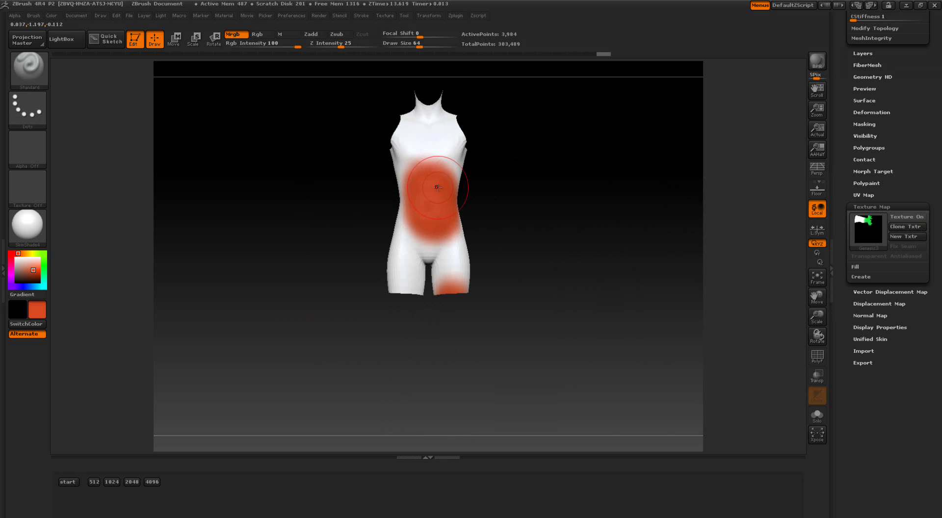
pyautogui.click(157, 484)
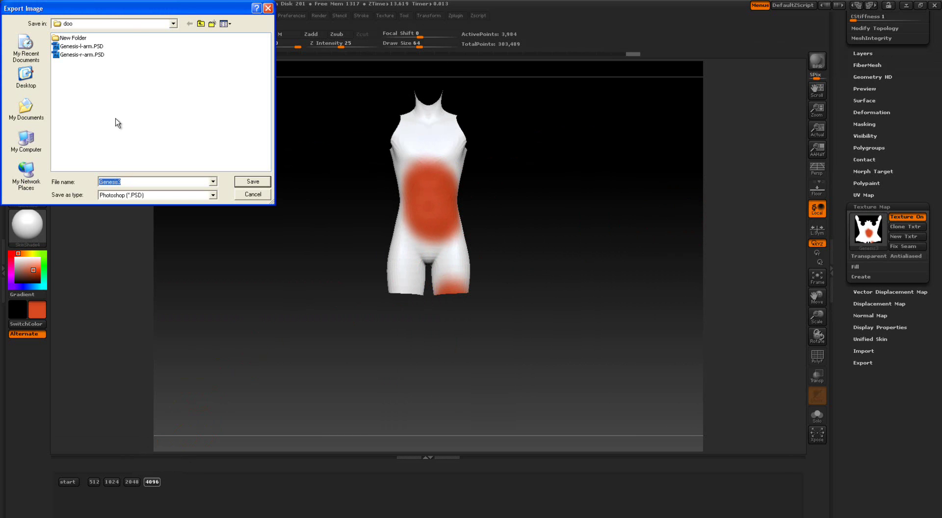
pyautogui.click(119, 182)
pyautogui.click(243, 182)
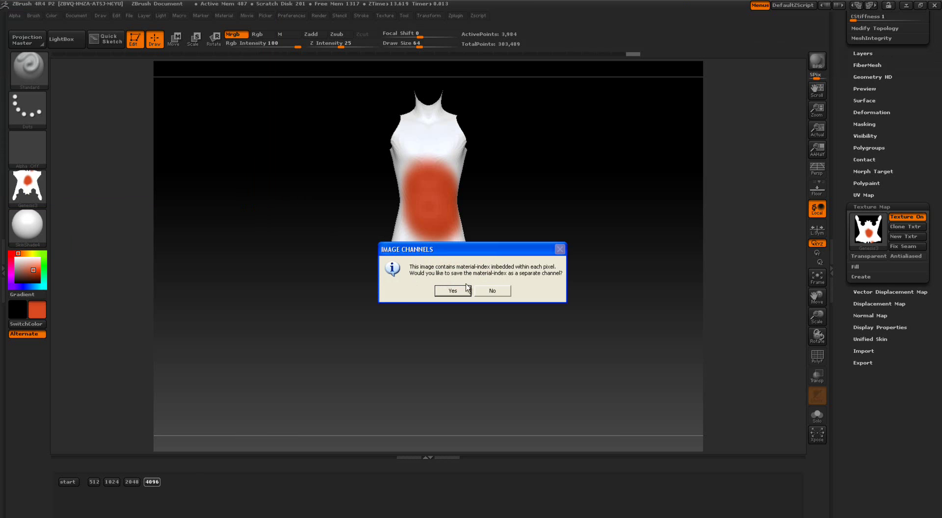
pyautogui.click(490, 291)
pyautogui.click(34, 187)
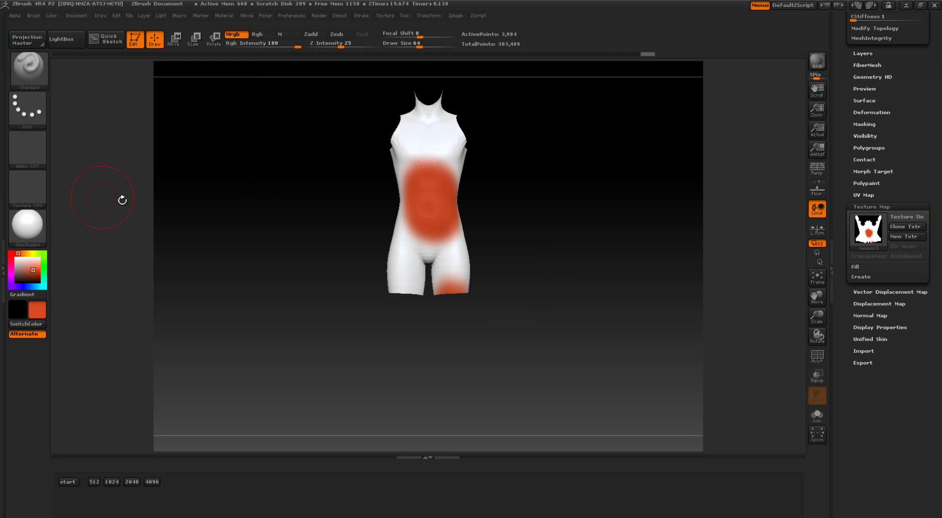
pyautogui.click(885, 204)
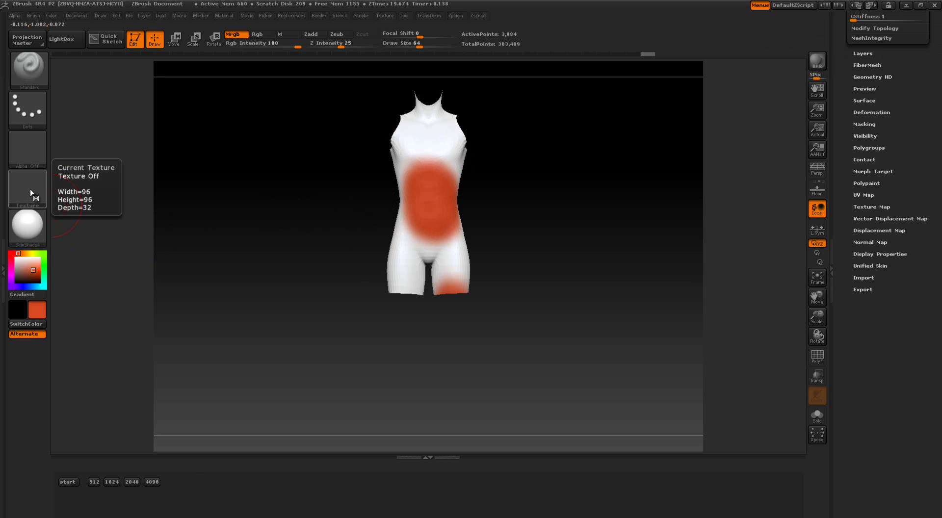
# - Bring all hidden parts of the polypainted figure back into view
pyautogui.keyDown('ctrl'); pyautogui.keyDown('shift'); pyautogui.click(270, 219); pyautogui.keyUp('shift'); pyautogui.keyUp('ctrl')
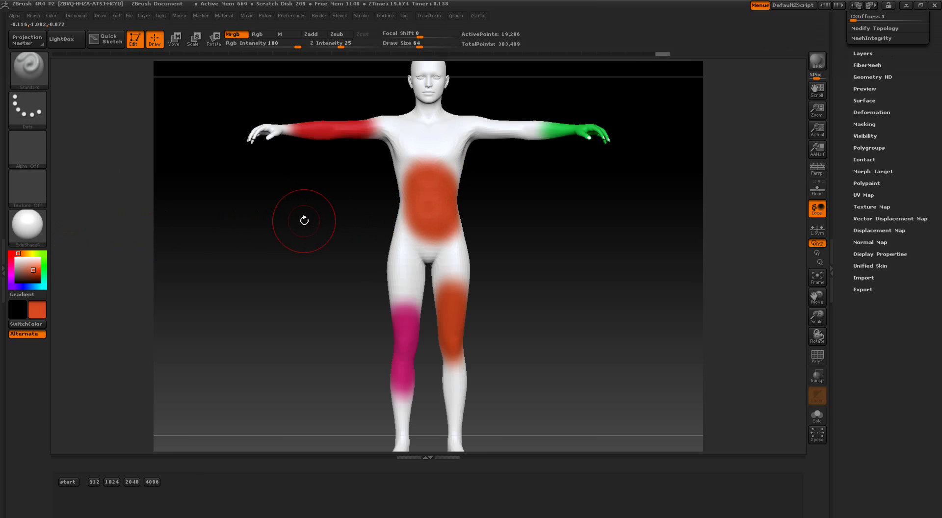
pyautogui.click(152, 482)
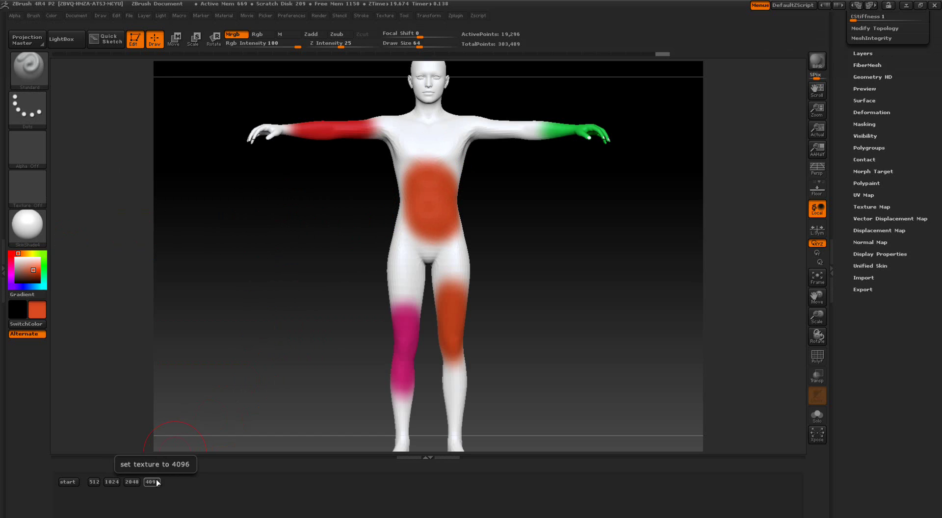
pyautogui.moveTo(428, 147)
pyautogui.mouseDown()
pyautogui.moveTo(431, 206)
pyautogui.moveTo(412, 147)
pyautogui.moveTo(438, 195)
pyautogui.mouseUp()
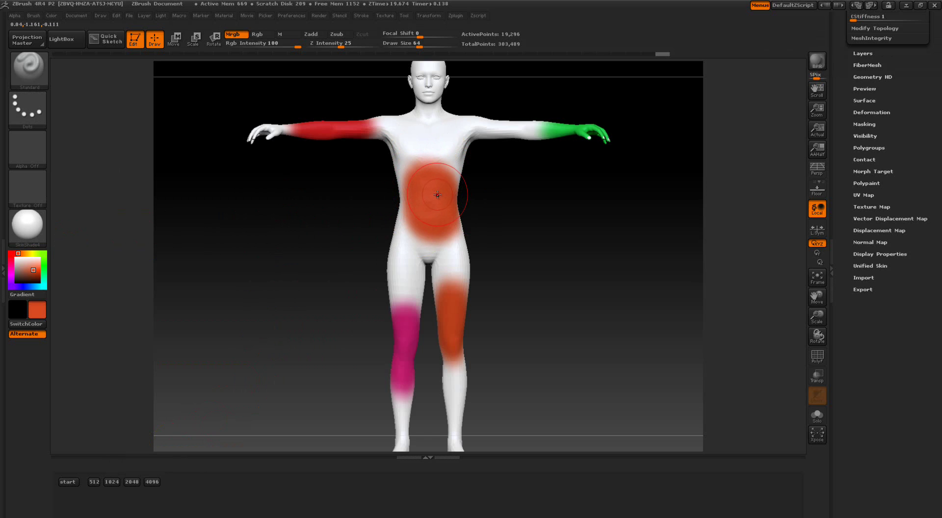
pyautogui.keyDown('ctrl'); pyautogui.keyDown('shift'); pyautogui.click(454, 302); pyautogui.keyUp('shift'); pyautogui.keyUp('ctrl')
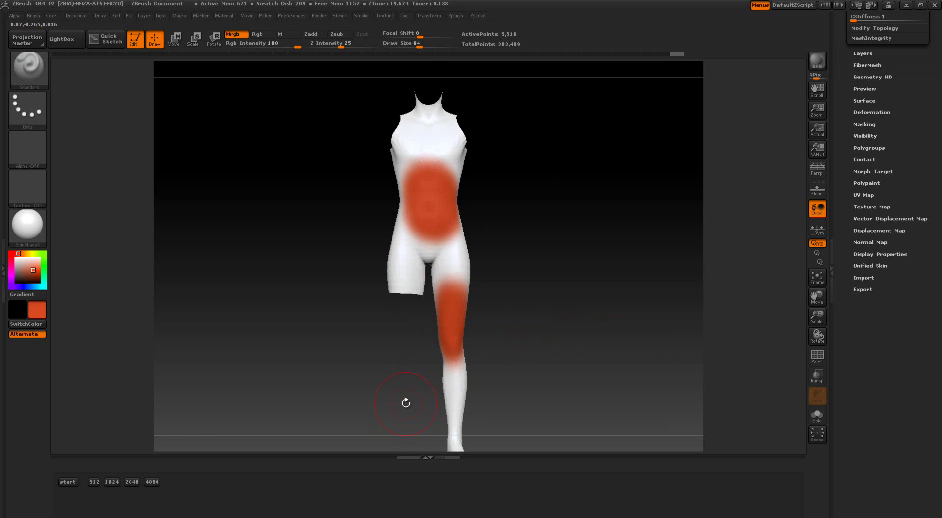
pyautogui.keyDown('ctrl'); pyautogui.keyDown('shift'); pyautogui.click(520, 324); pyautogui.keyUp('shift'); pyautogui.keyUp('ctrl')
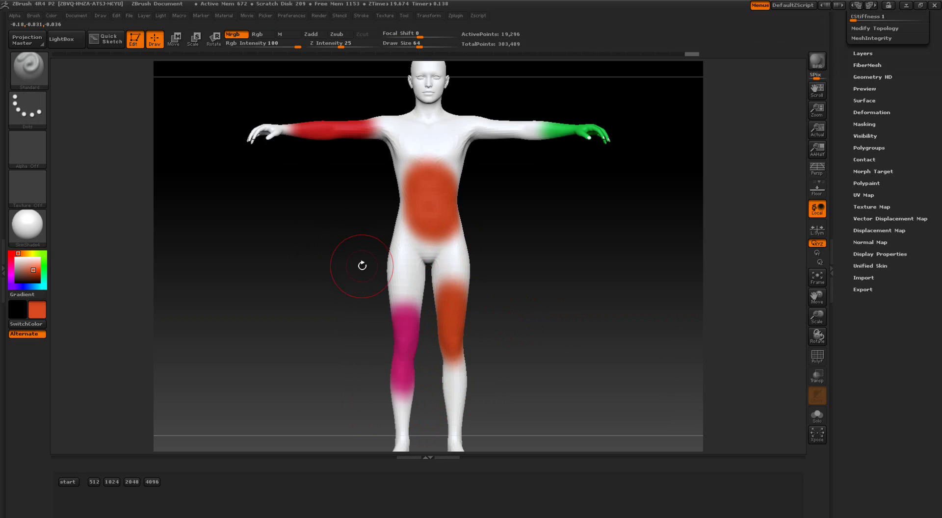
# - Isolate the left leg and export its 2048 texture as Genesis3-leg.PSD without a separate material-index channel
pyautogui.keyDown('ctrl'); pyautogui.keyDown('shift'); pyautogui.click(457, 317); pyautogui.keyUp('shift'); pyautogui.keyUp('ctrl')
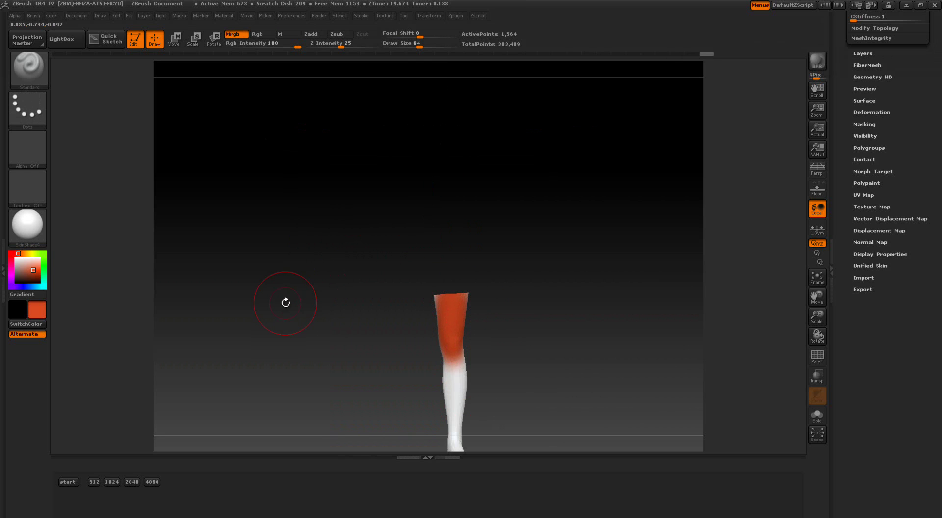
pyautogui.click(137, 478)
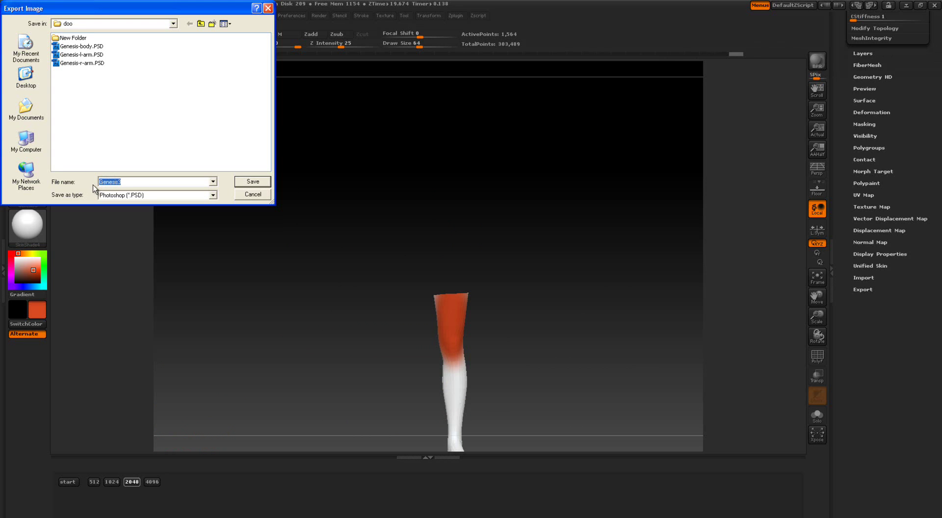
pyautogui.click(120, 181)
pyautogui.click(250, 182)
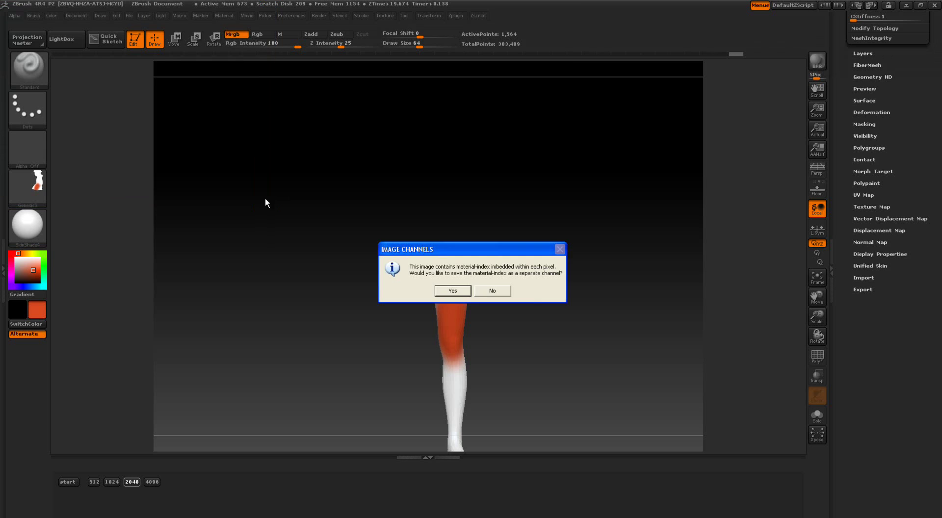
pyautogui.click(491, 293)
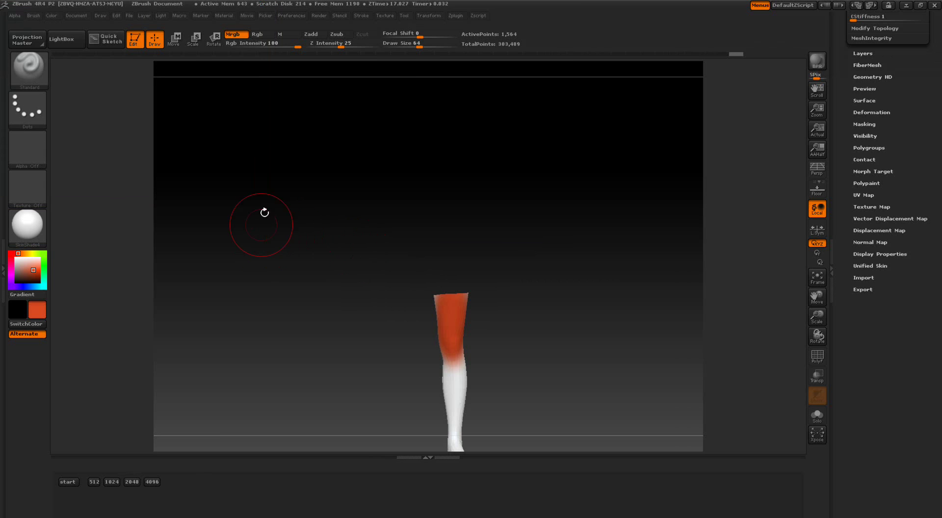
# - Examine the leg and body textures among the loaded textures, and show the full polypainted figure again
pyautogui.click(385, 17)
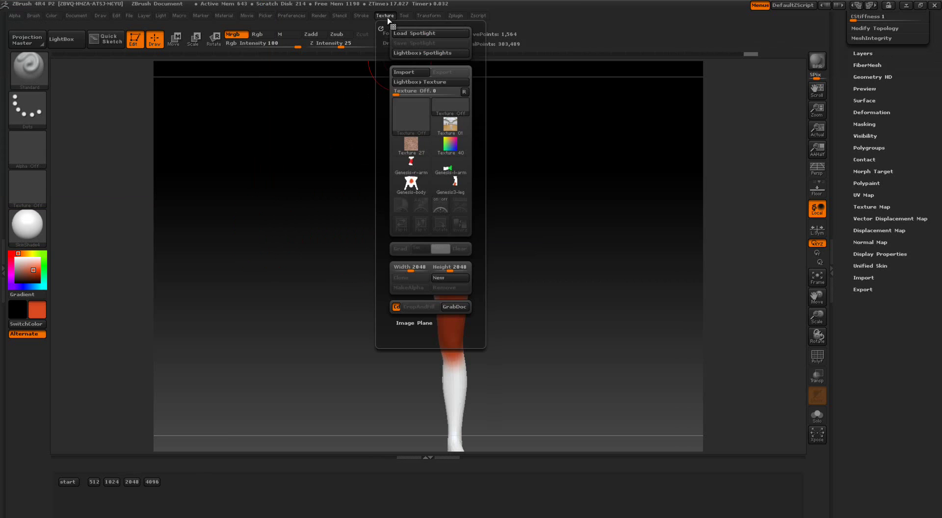
pyautogui.moveTo(452, 184)
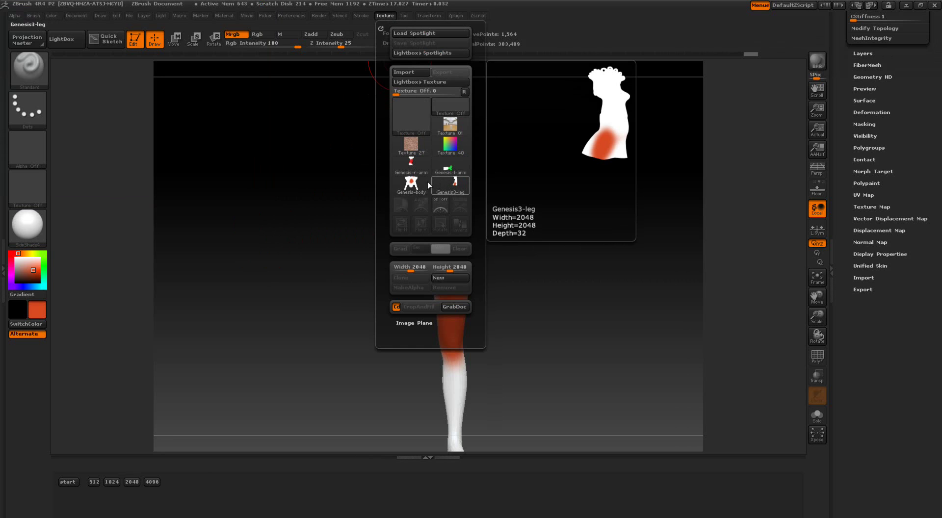
pyautogui.moveTo(411, 188)
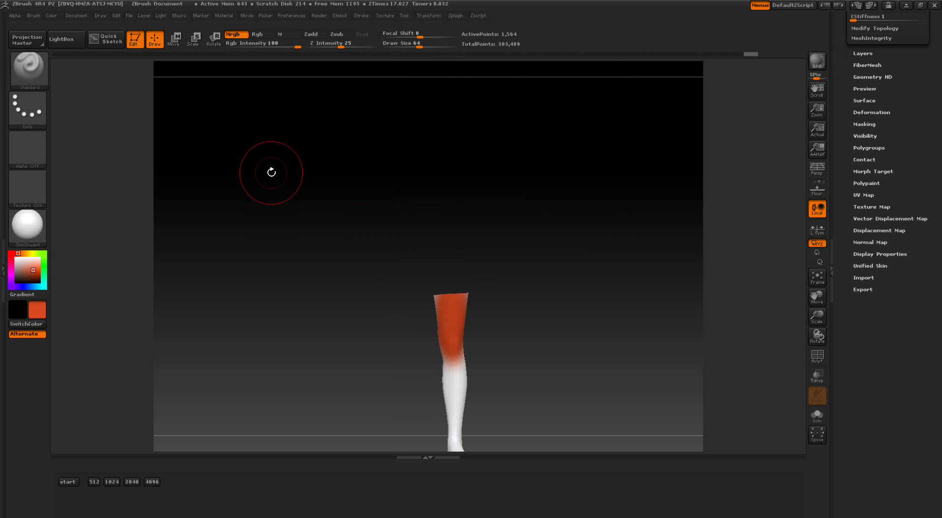
pyautogui.keyDown('ctrl'); pyautogui.keyDown('shift'); pyautogui.click(271, 173); pyautogui.keyUp('shift'); pyautogui.keyUp('ctrl')
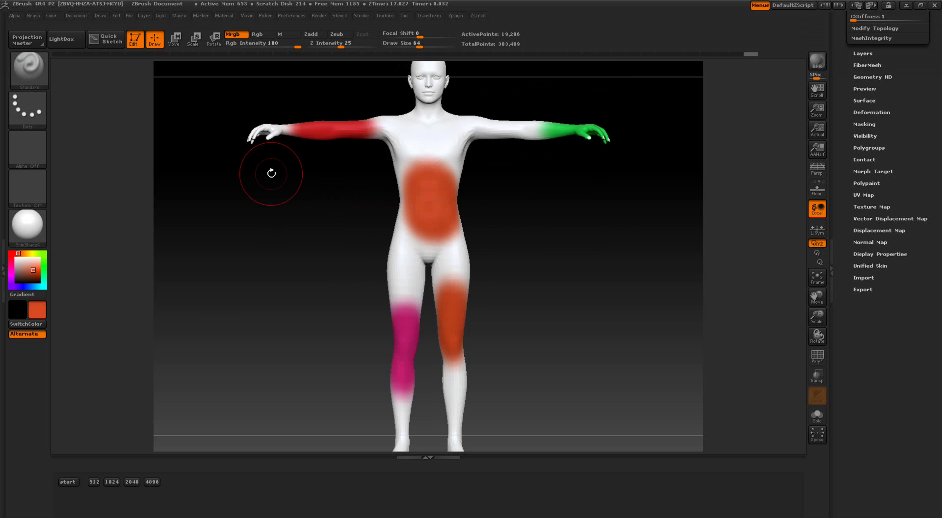